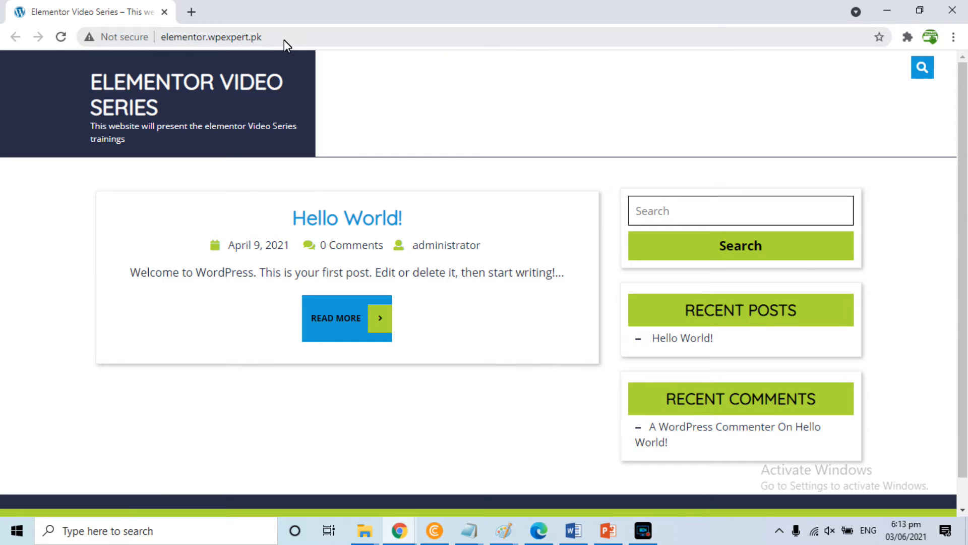
Step: Open the site's WordPress admin dashboard at elementor.wpexpert.pk/wp-admin
click(283, 40)
click(284, 41)
text(wp-admin)
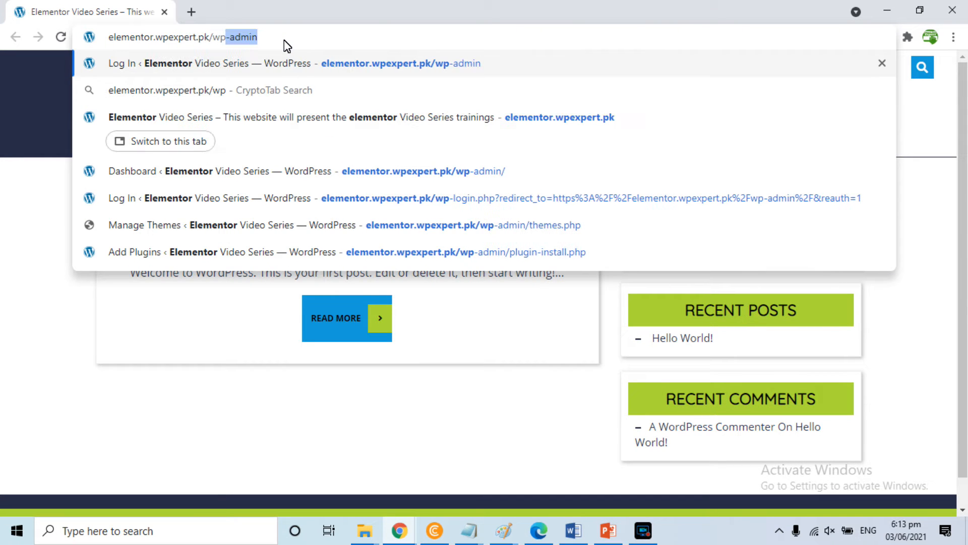
key(Return)
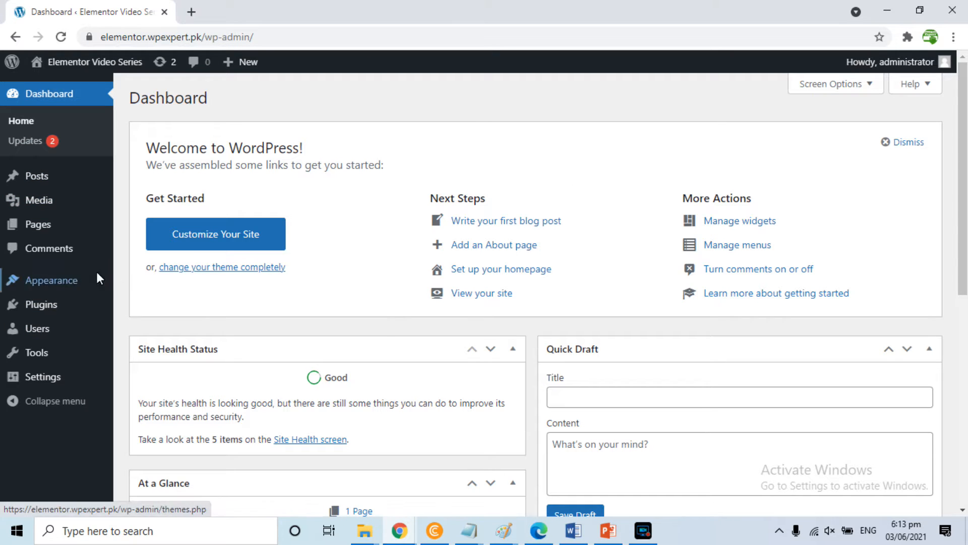
Step: Go to the installed plugins list and open the page for adding new plugins
mouse_move(32, 305)
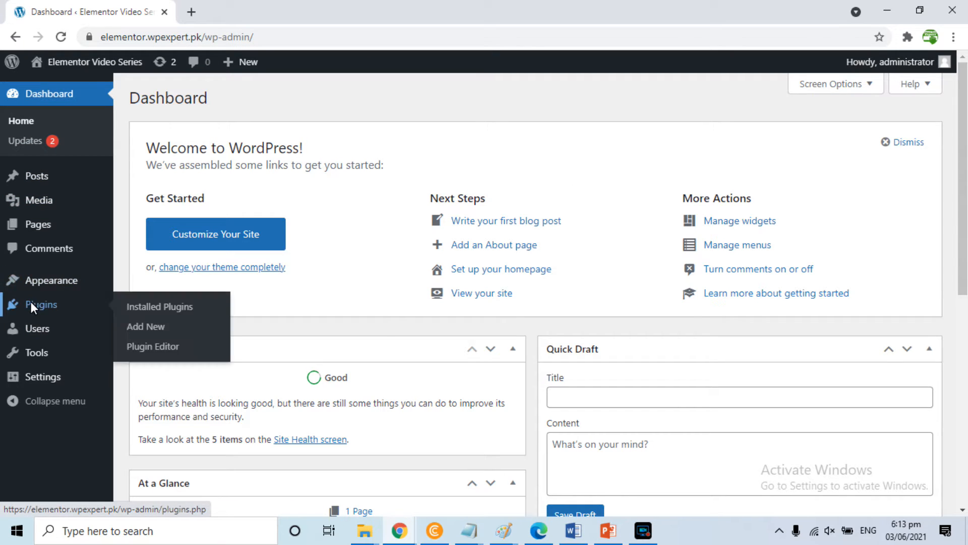
click(135, 306)
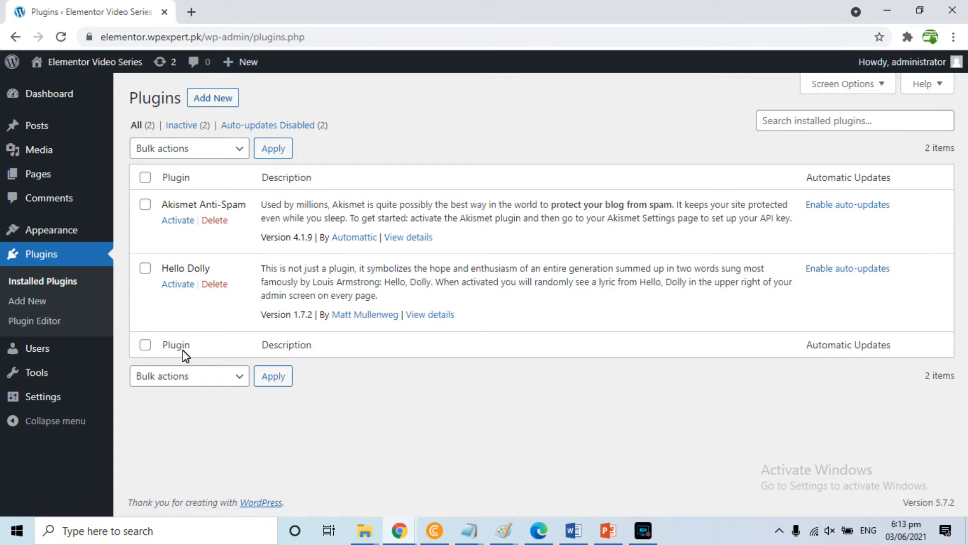
click(213, 100)
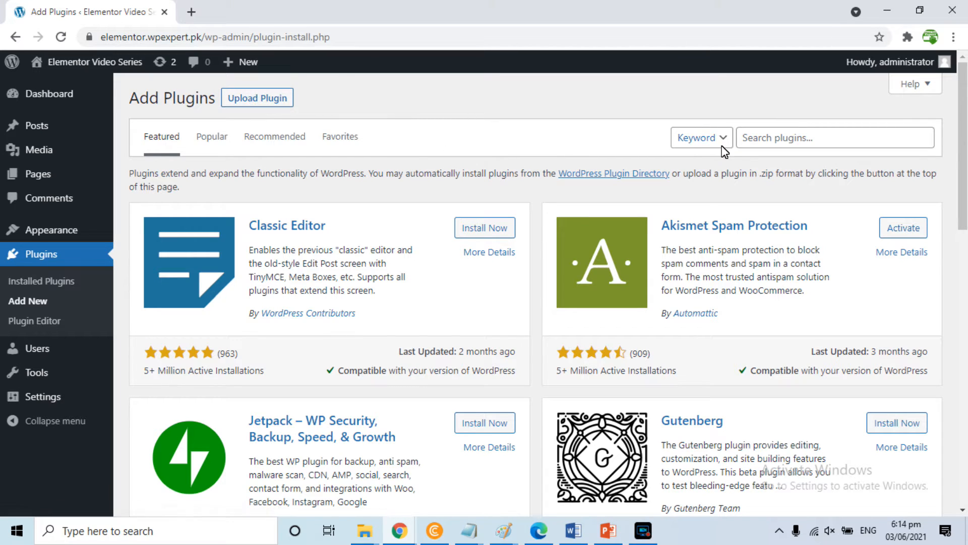
Step: Search the plugins for "elementor", and install and activate Elementor Website Builder
click(771, 137)
text(ele)
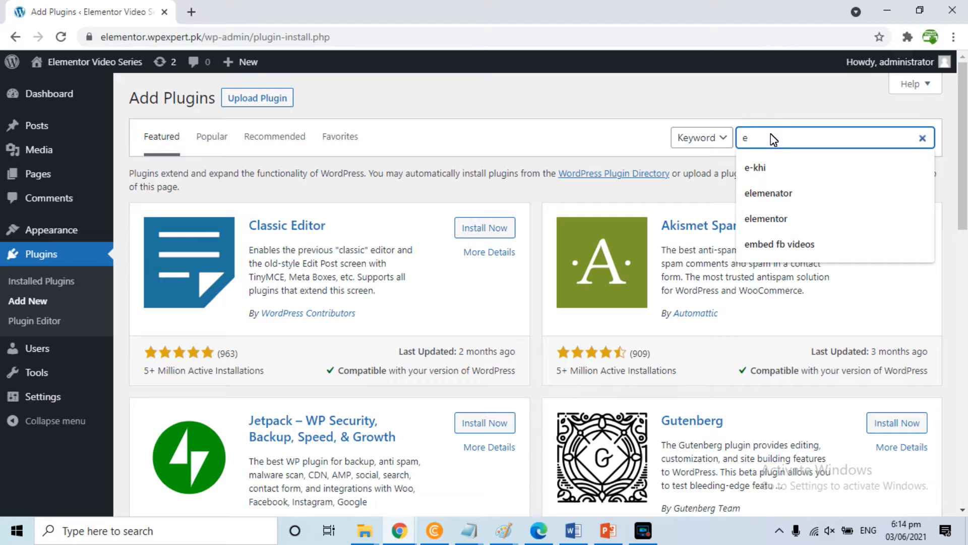
text(mentor)
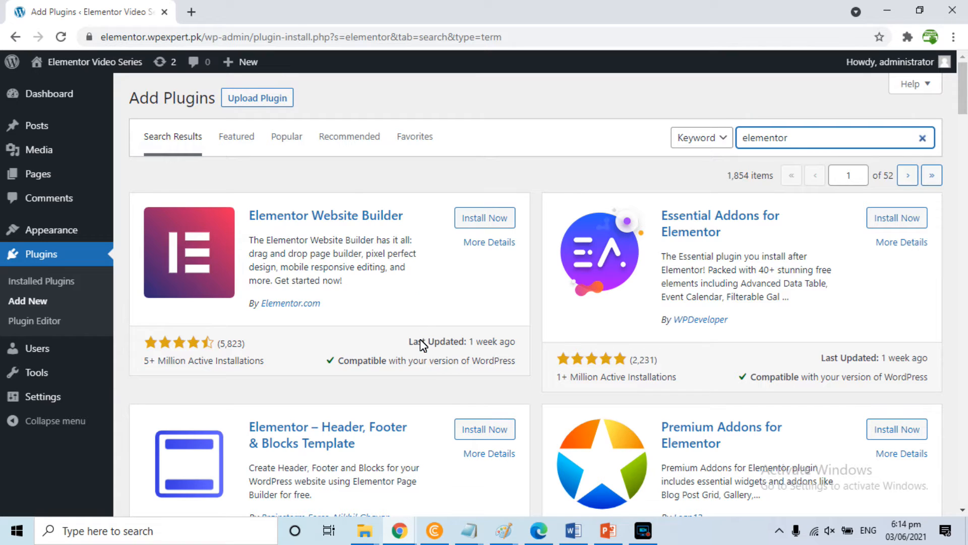
click(479, 222)
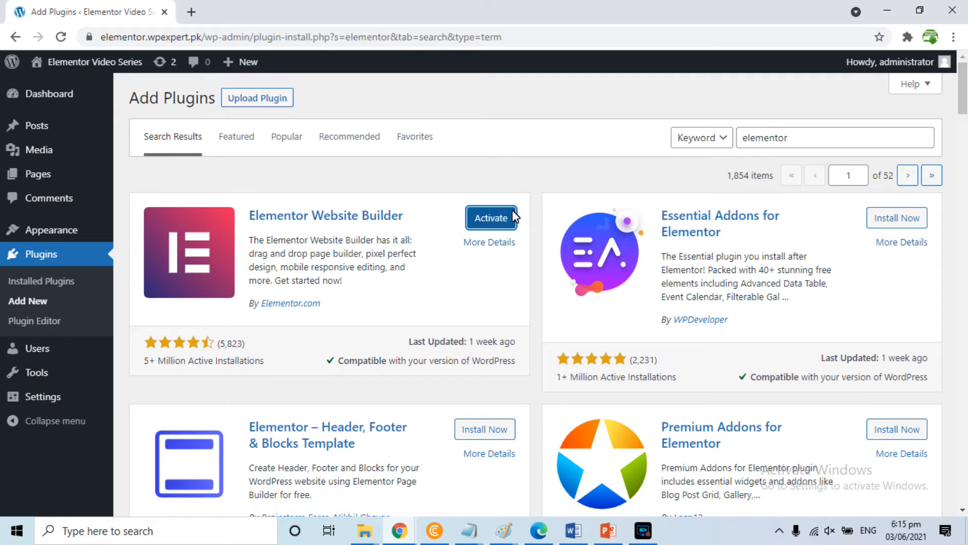
click(491, 214)
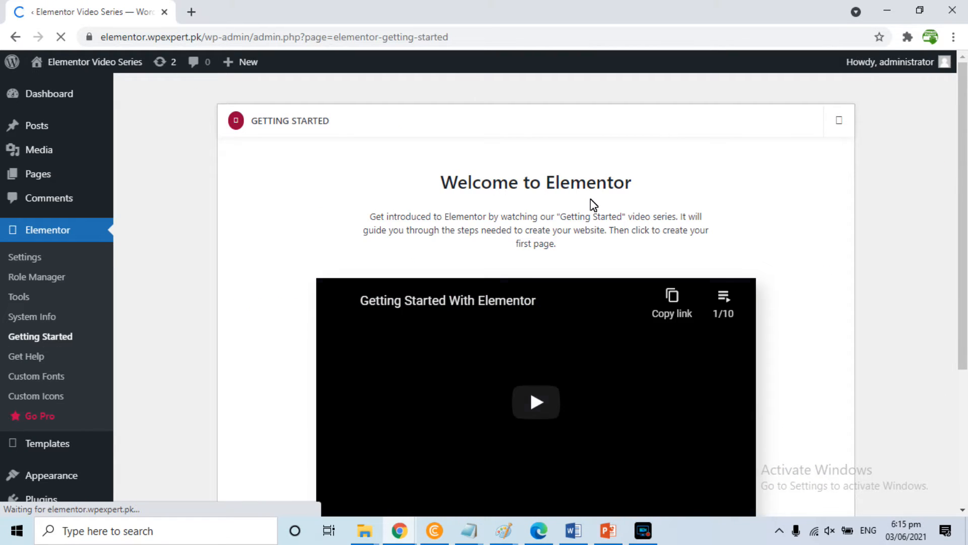
Step: Look through Elementor's Getting Started page and its full online guide, and return to the WordPress tab
drag(963, 163, 963, 214)
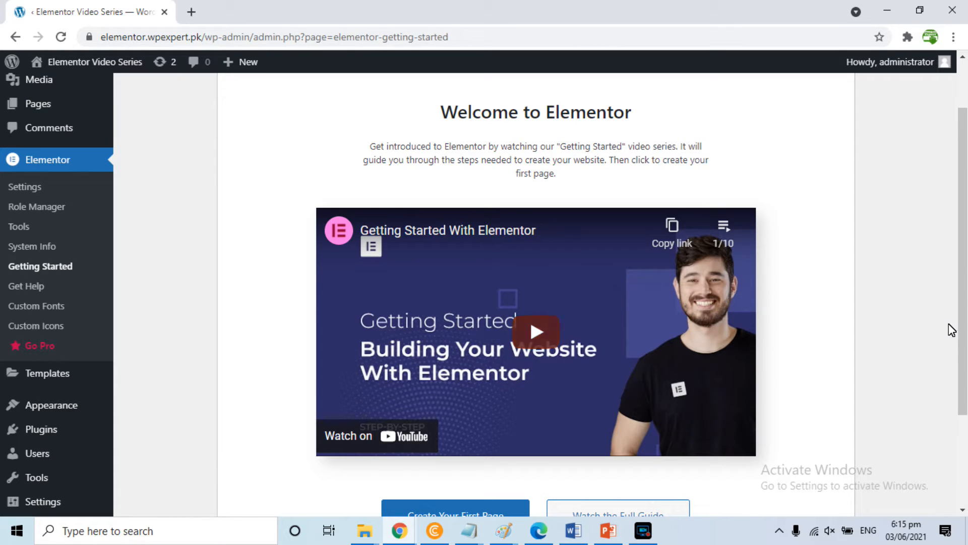
scroll(966, 305, down, 1)
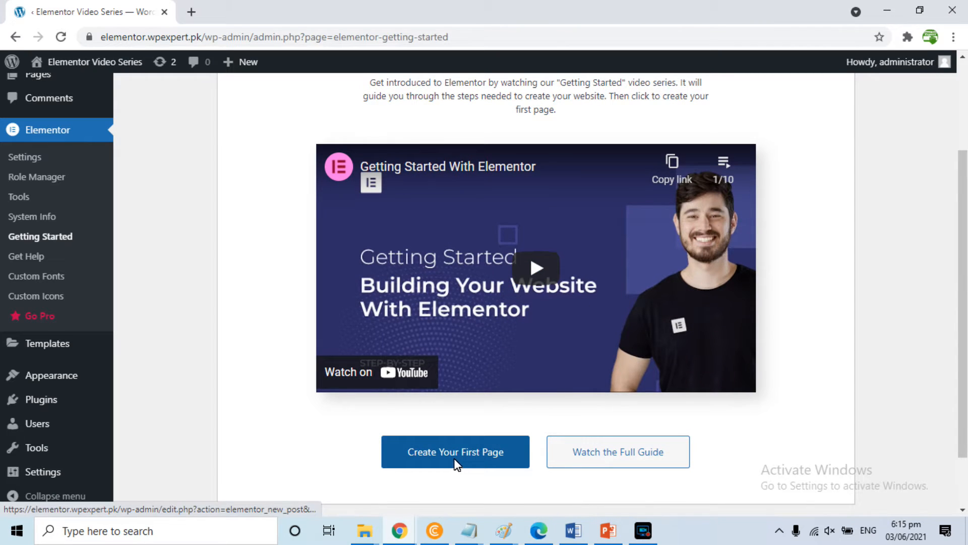
click(620, 453)
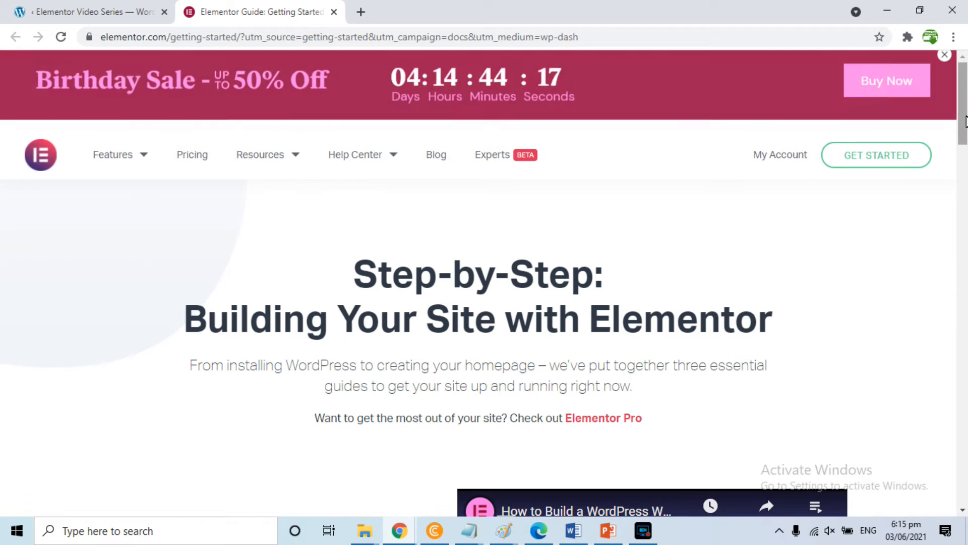
drag(964, 121, 963, 372)
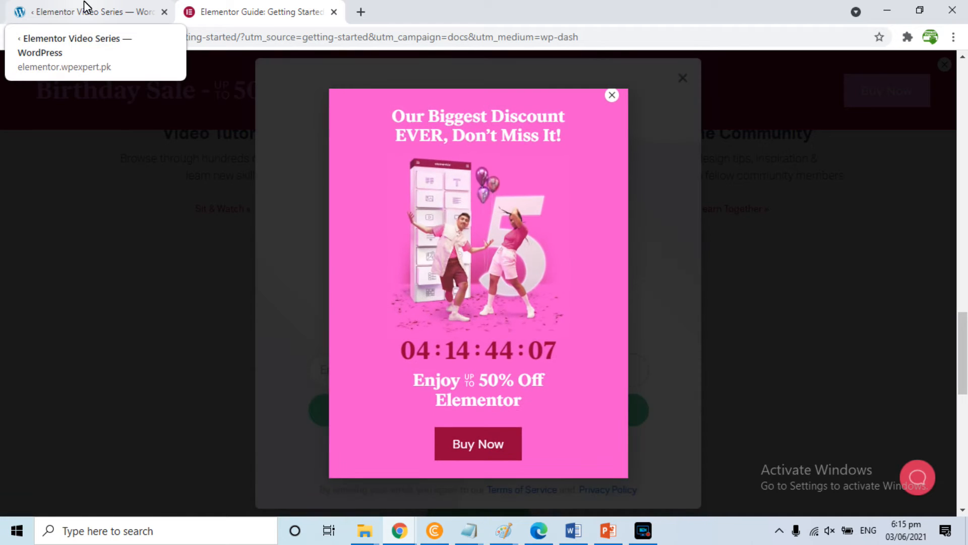
click(84, 1)
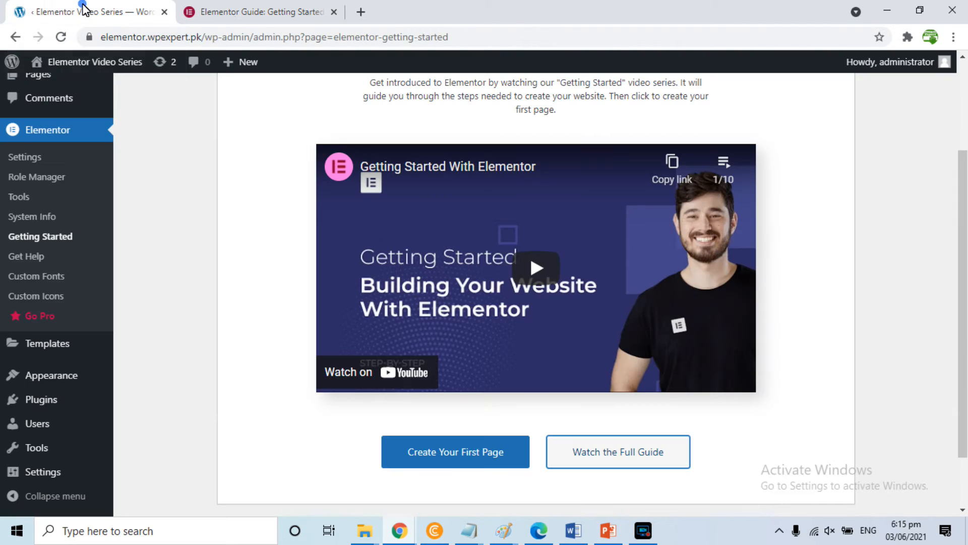
Step: Create the first page with Elementor and view the live site in a new tab while the editor loads
click(449, 455)
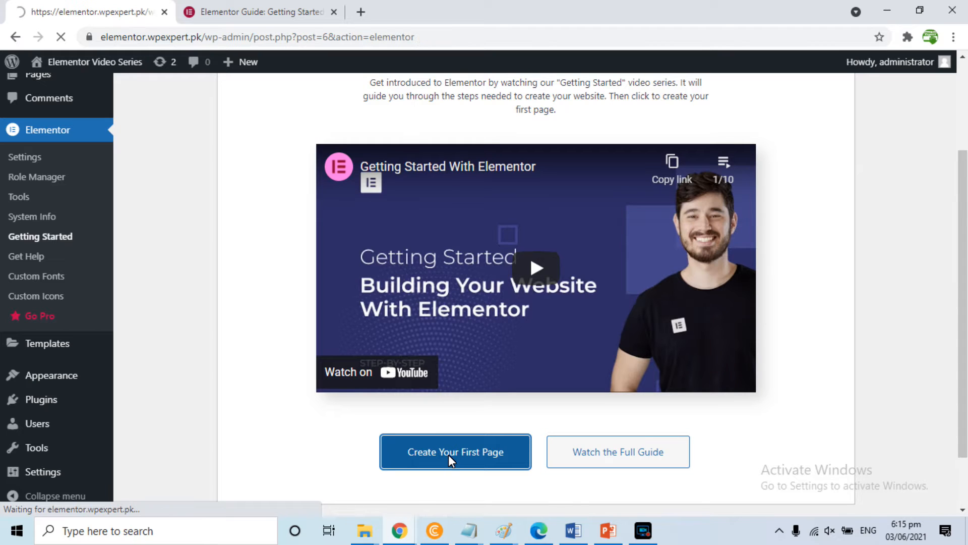
click(361, 14)
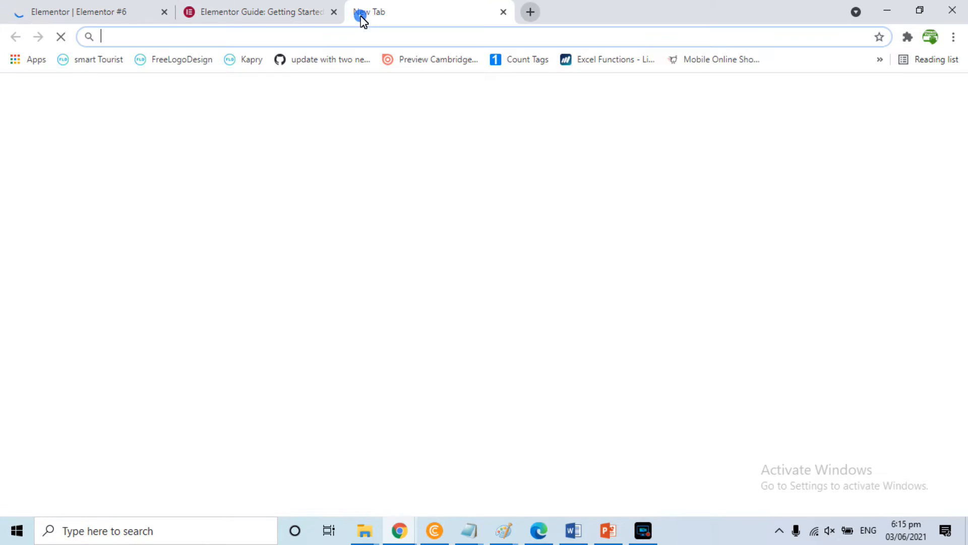
text(el)
key(Return)
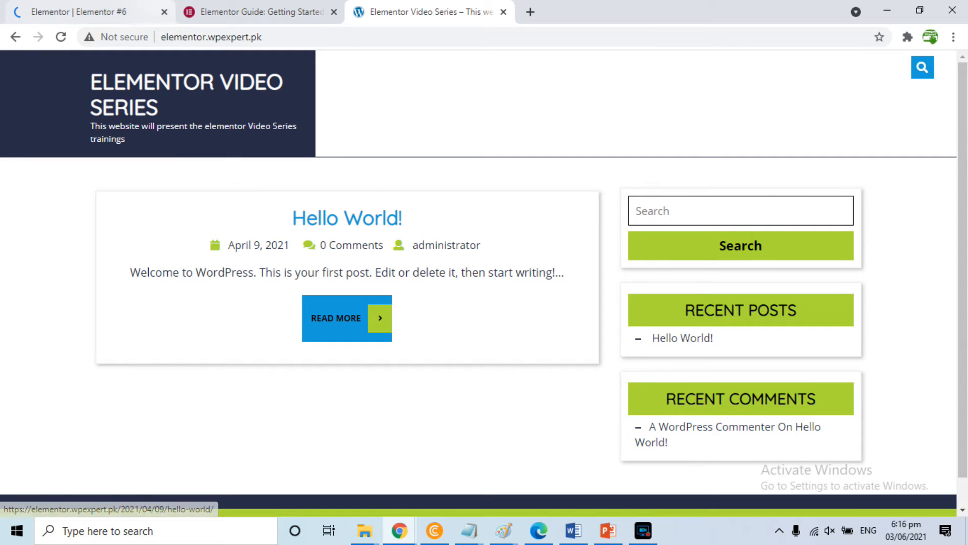
click(151, 9)
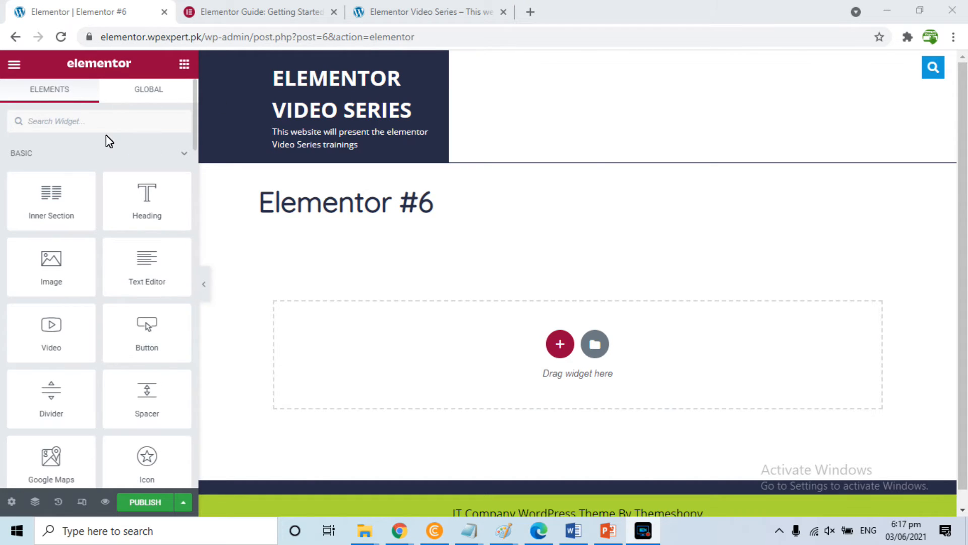
Step: Add an Inner Section widget to the page and delete it together with its parent section
drag(195, 122, 173, 87)
click(145, 112)
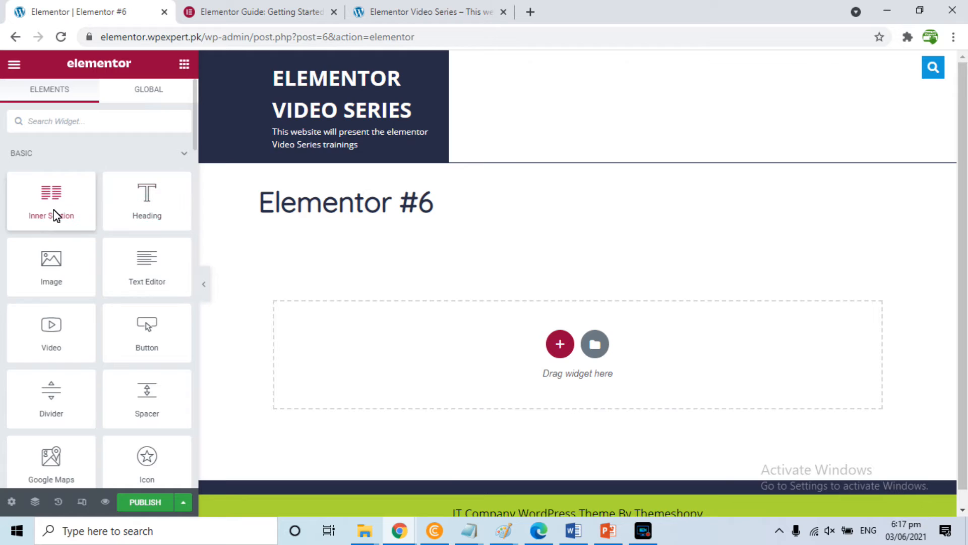
drag(55, 215, 430, 259)
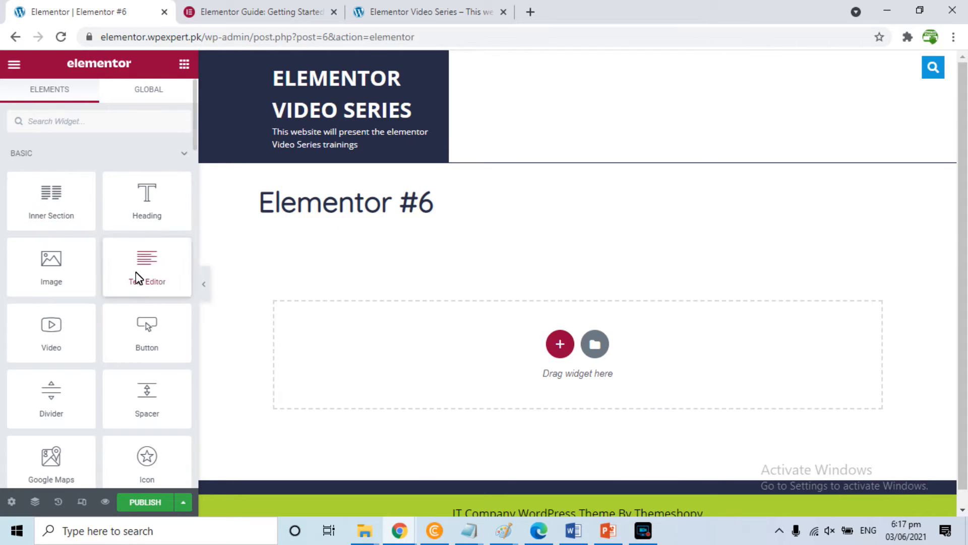
drag(52, 213, 348, 212)
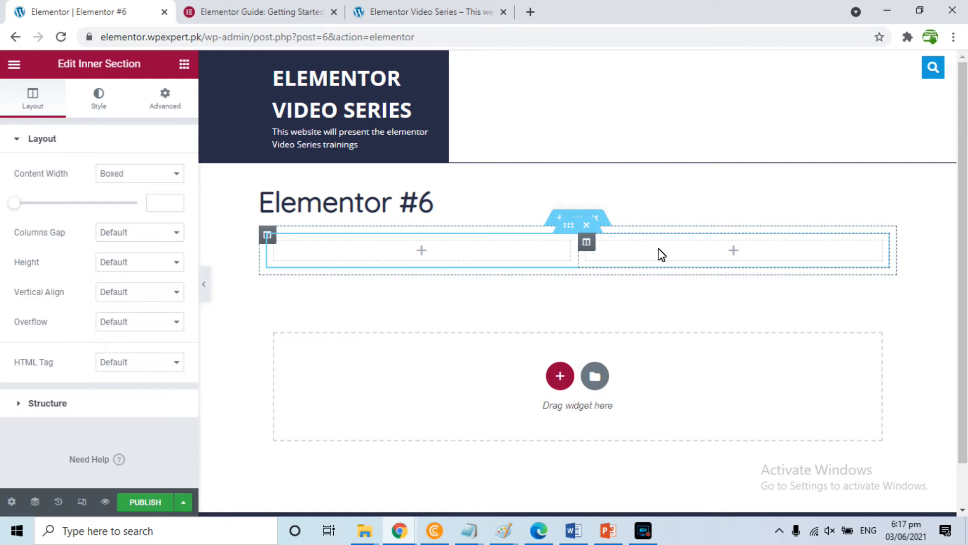
click(587, 225)
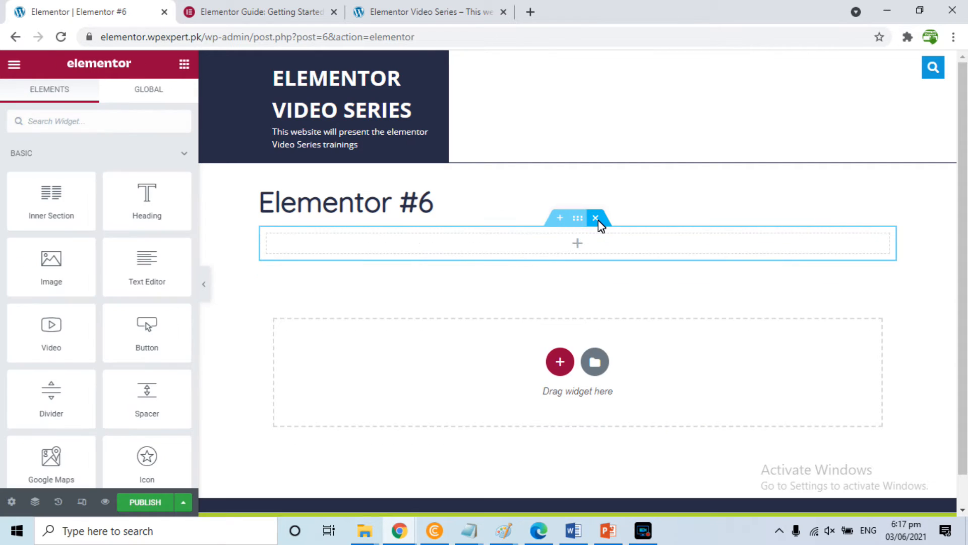
click(597, 219)
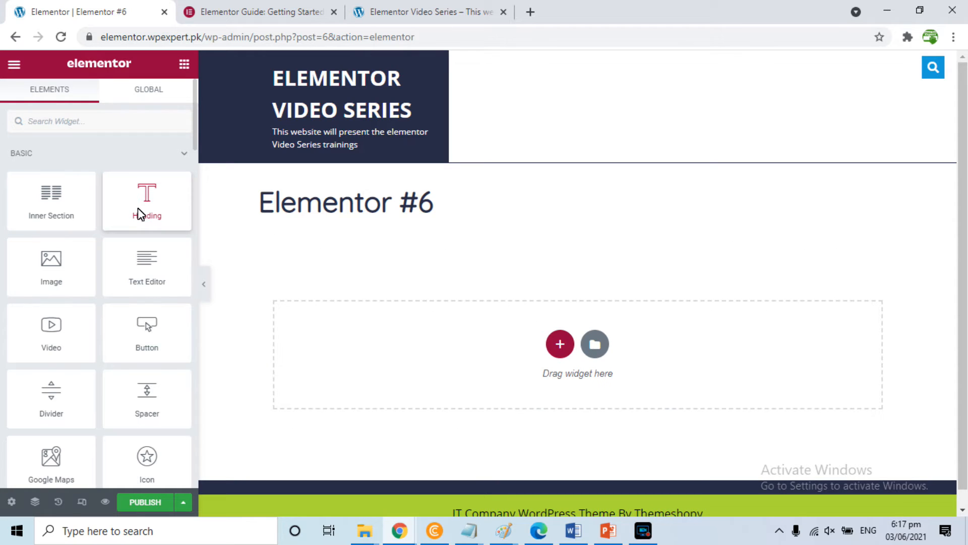
Step: Add a Heading widget to the page and set its title to "Elementor Video Series"
drag(138, 207, 357, 265)
drag(152, 200, 393, 329)
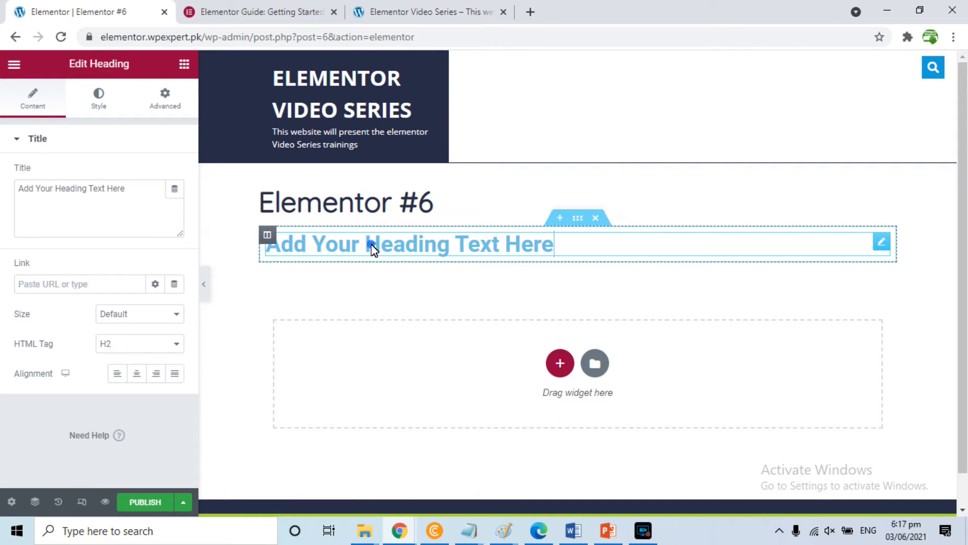
text(E)
key(BackSpace)
key(BackSpace)
key(BackSpace)
key(BackSpace)
key(BackSpace)
key(BackSpace)
key(BackSpace)
key(BackSpace)
key(BackSpace)
key(BackSpace)
key(BackSpace)
key(BackSpace)
key(BackSpace)
key(BackSpace)
key(BackSpace)
key(BackSpace)
key(BackSpace)
key(BackSpace)
key(BackSpace)
key(BackSpace)
text(Elementor Video Series)
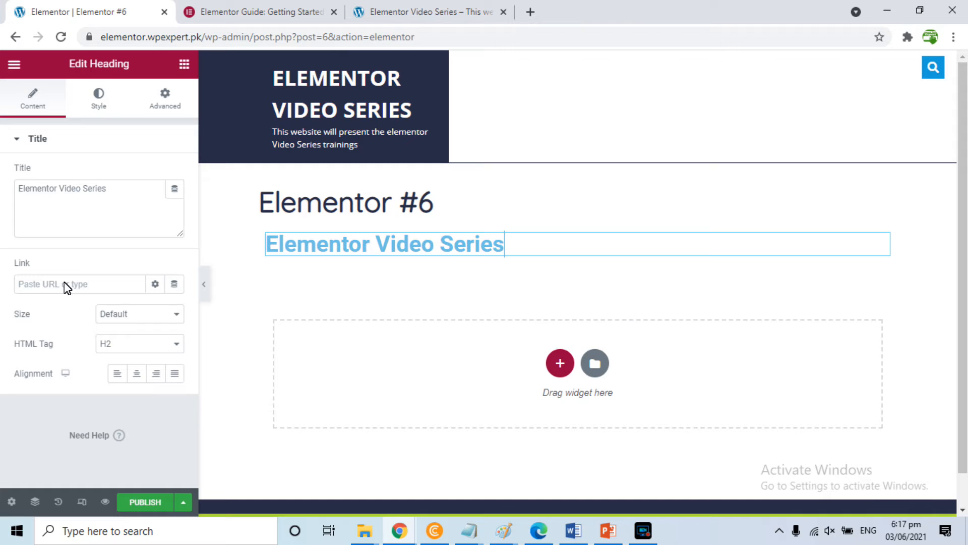
Step: Set the heading's HTML tag to H1 and its alignment to center
click(176, 348)
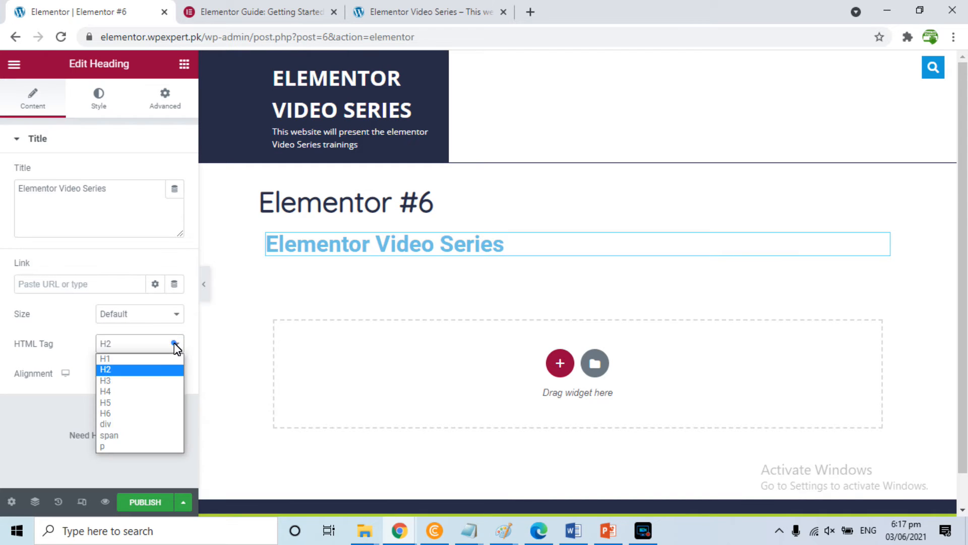
click(122, 392)
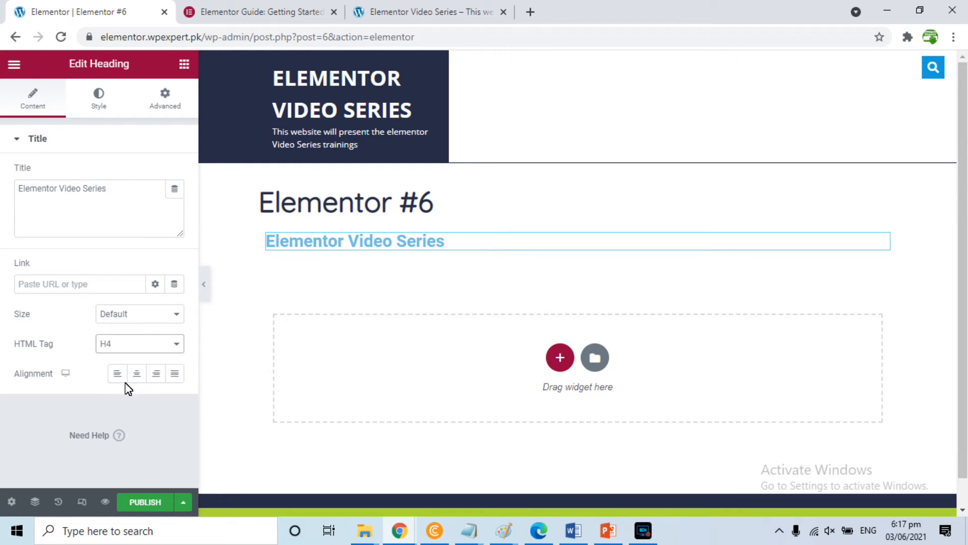
click(132, 348)
click(123, 358)
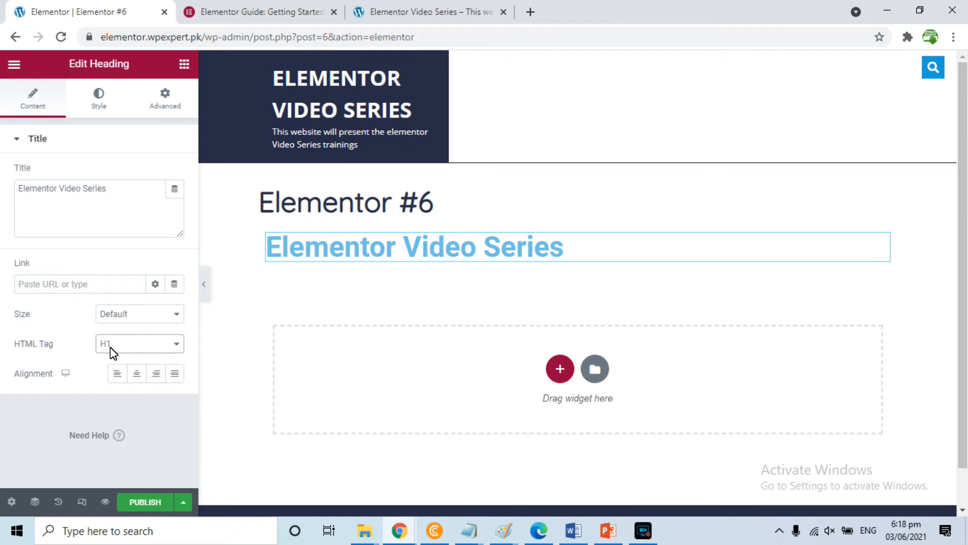
click(137, 375)
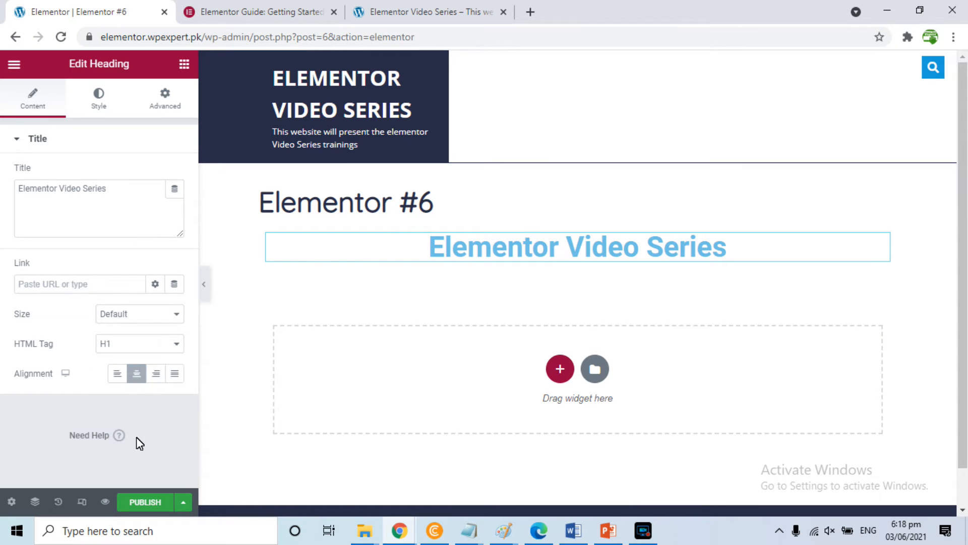
Step: Change the heading's text color to a light peach in its style settings
click(96, 92)
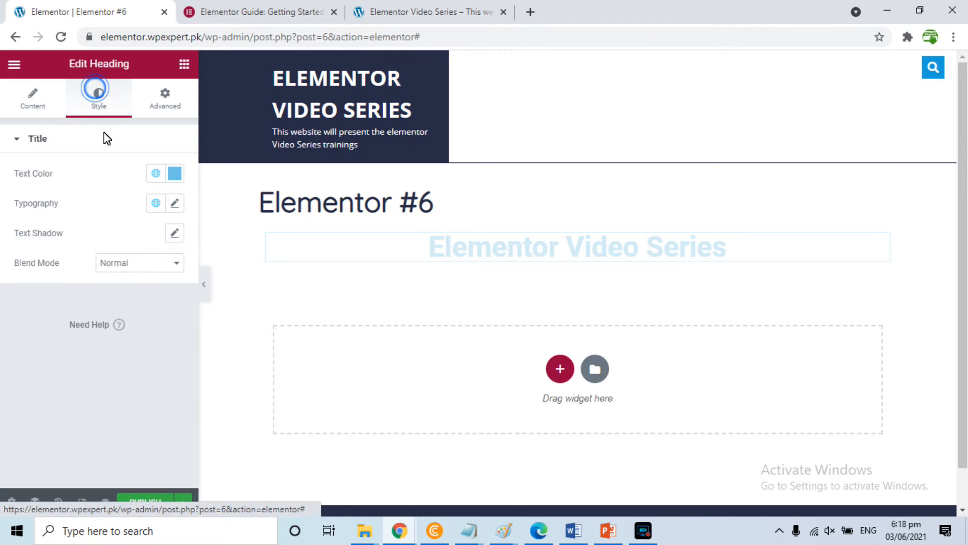
click(175, 174)
click(107, 357)
drag(189, 243, 147, 153)
click(143, 145)
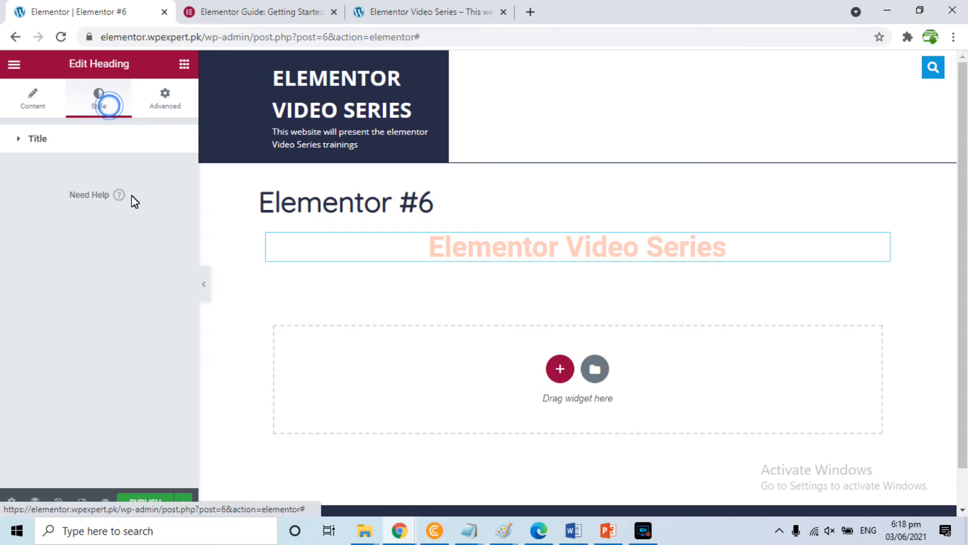
click(44, 139)
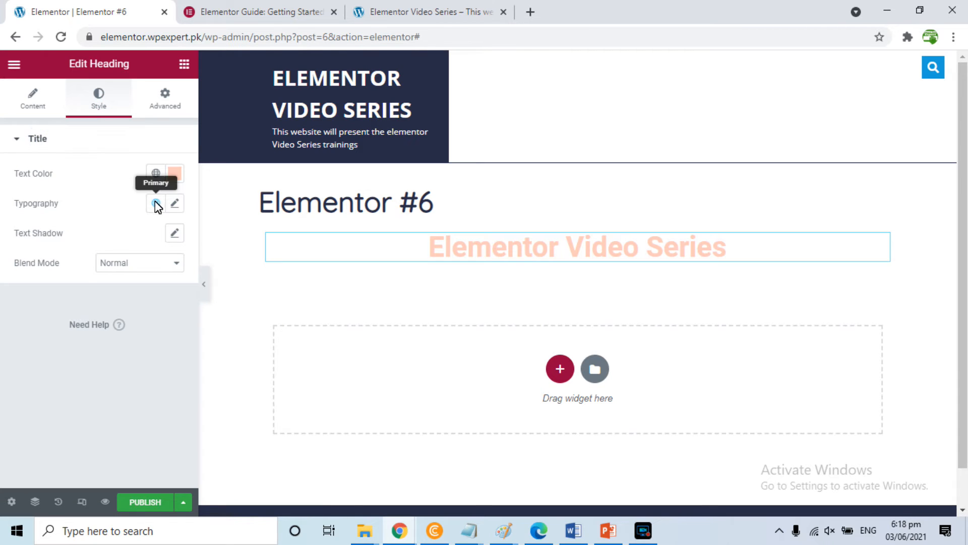
Step: Add a text shadow to the heading and adjust the opacity of its black shadow color
click(175, 234)
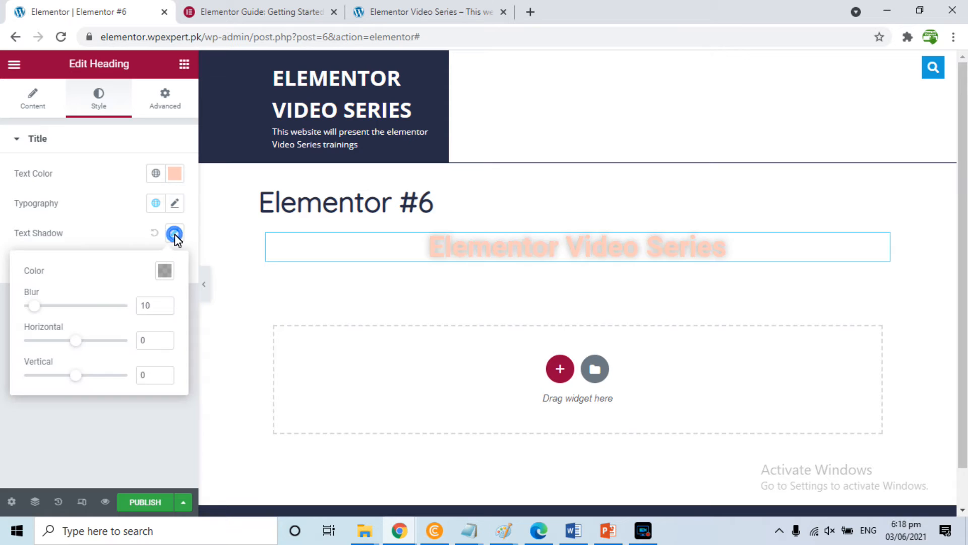
click(165, 272)
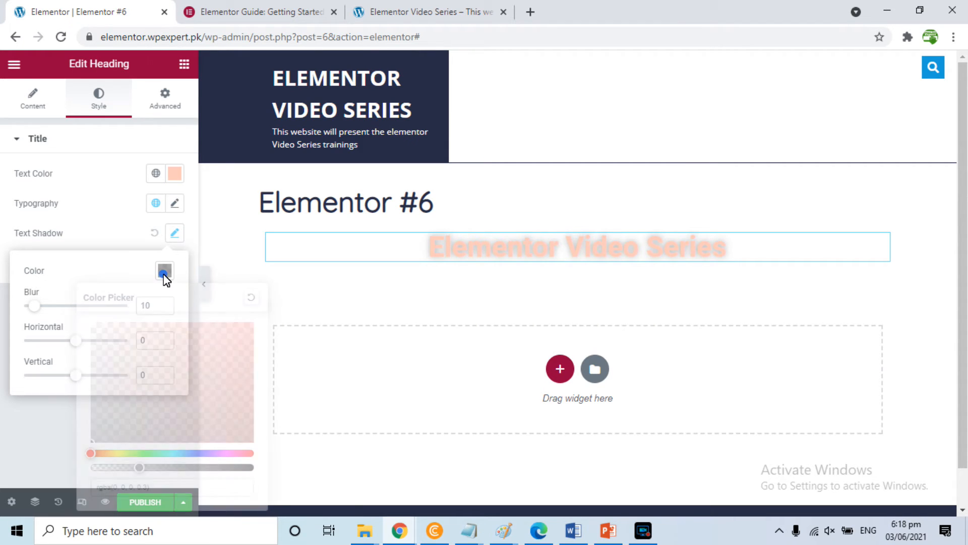
click(250, 454)
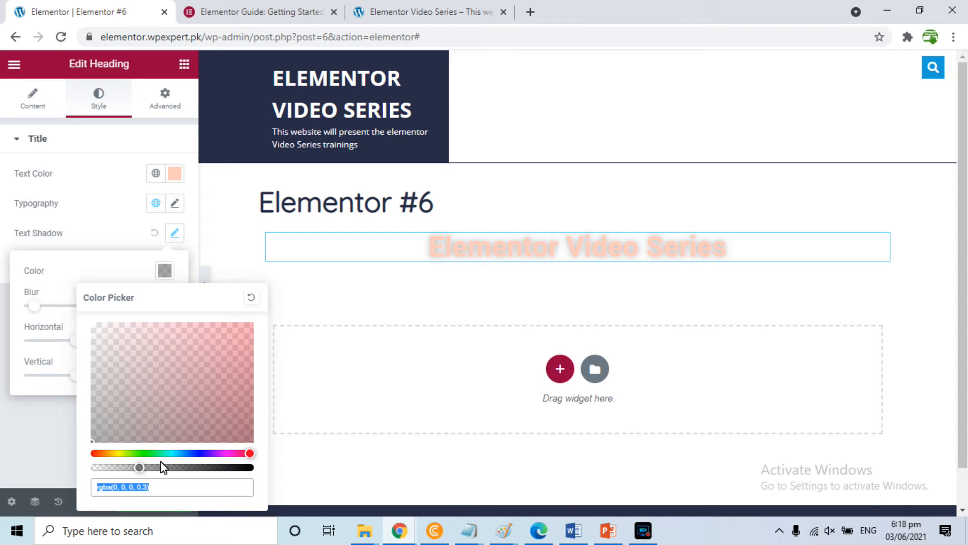
drag(140, 468, 268, 485)
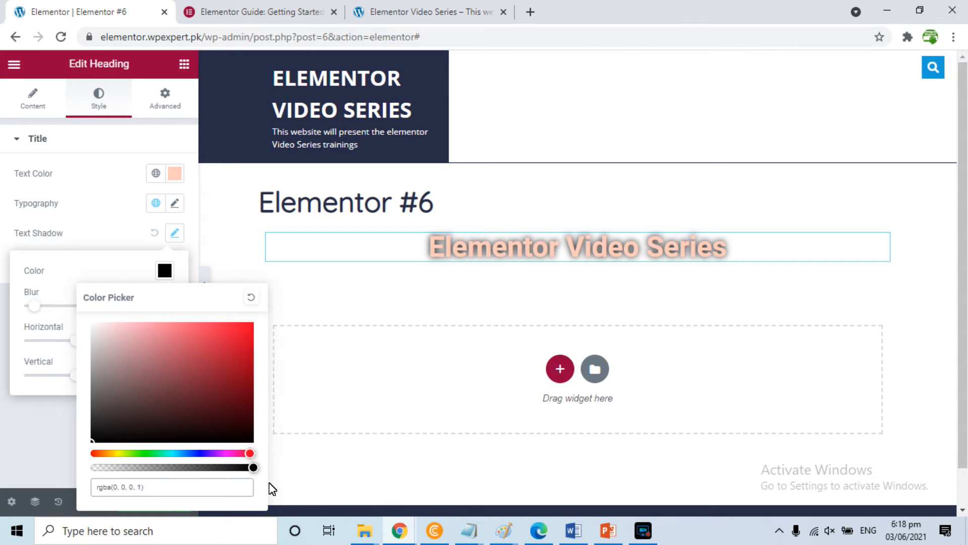
click(107, 103)
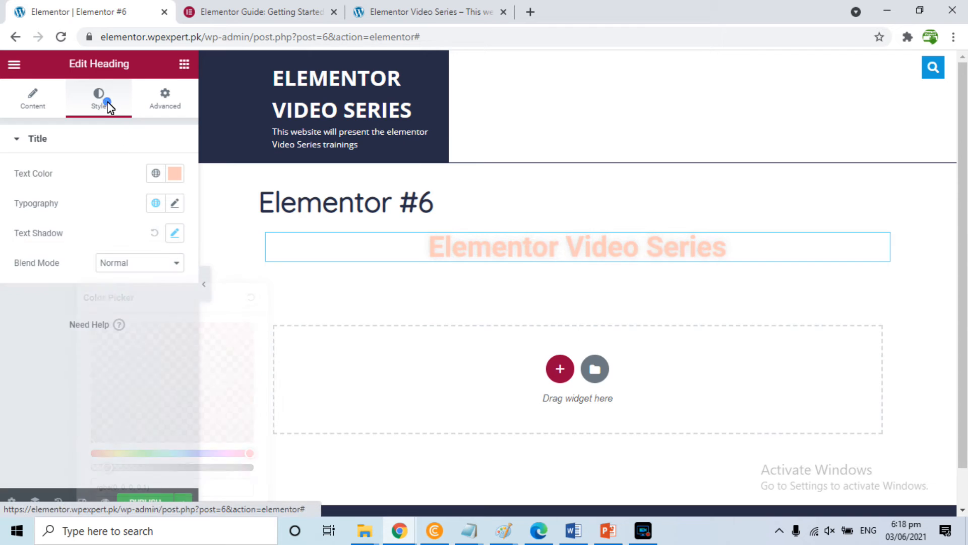
Step: Open the heading's advanced settings and narrow the editing area slightly
click(165, 103)
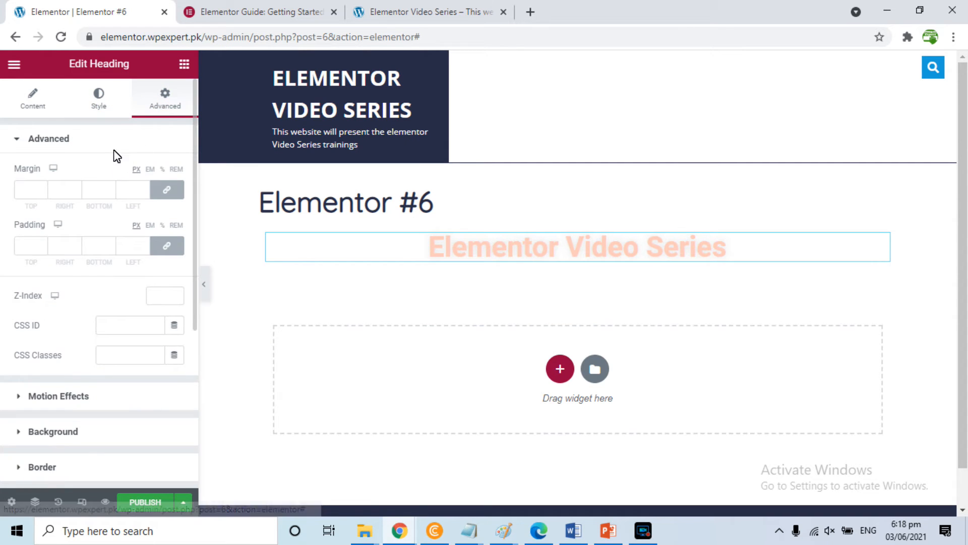
drag(195, 179, 188, 177)
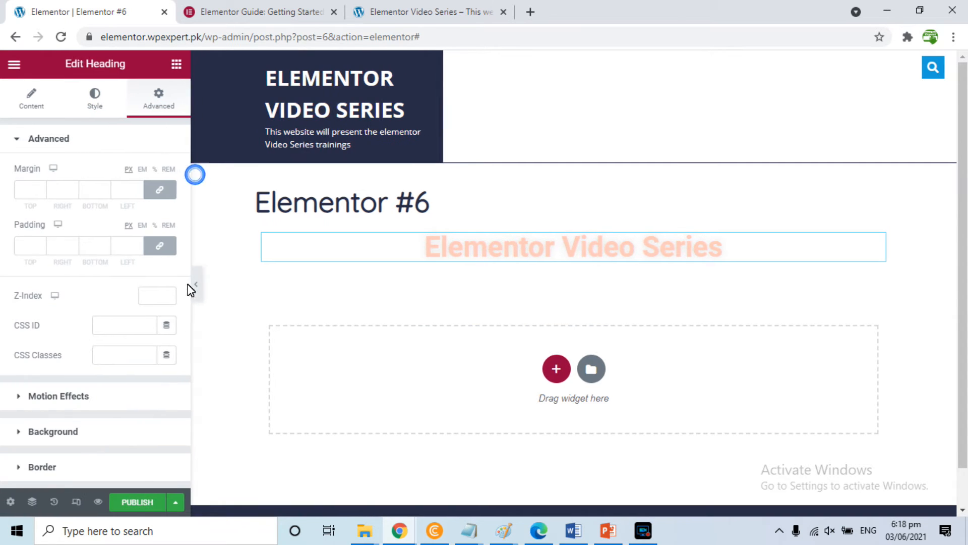
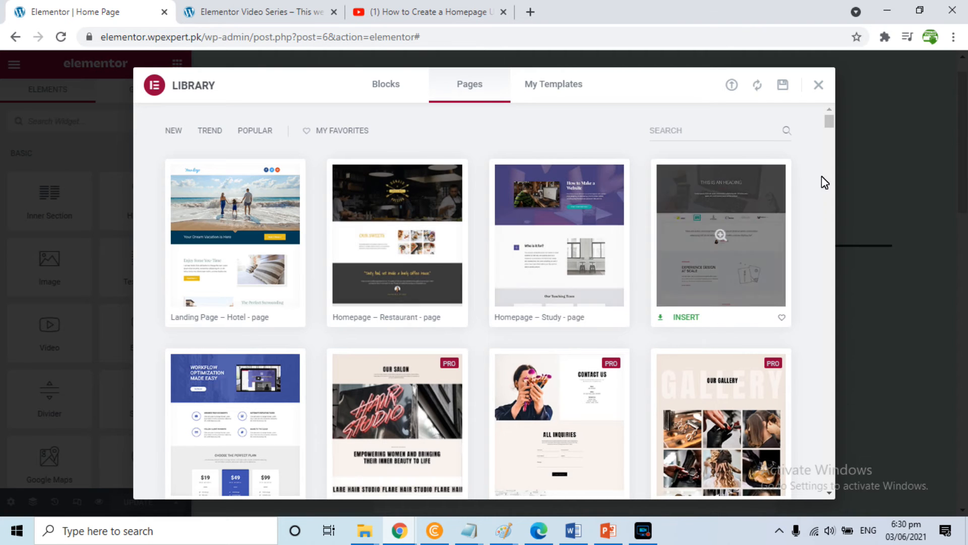
Step: Try to insert the "Product – App" page template from the library, starting the account connection and returning to the Home Page editor
drag(830, 121, 830, 126)
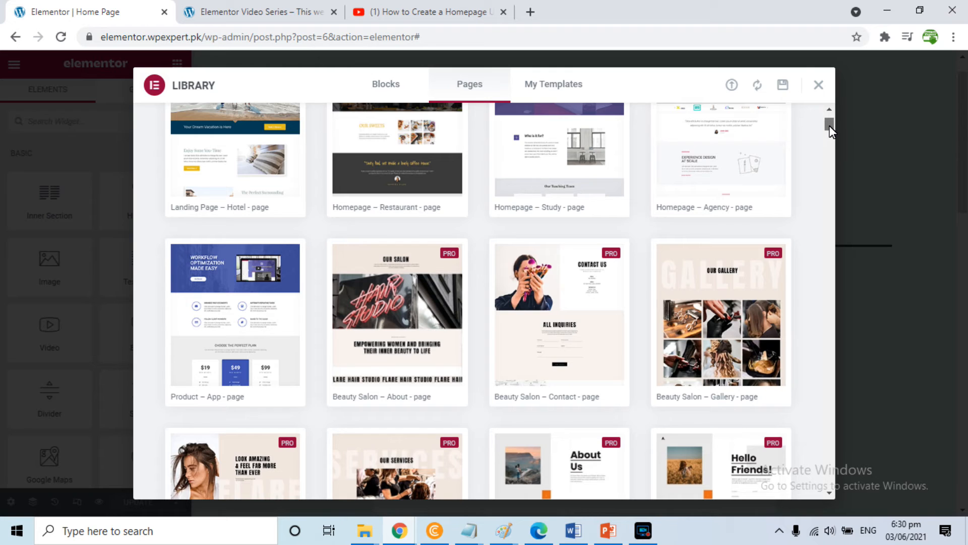
mouse_move(292, 304)
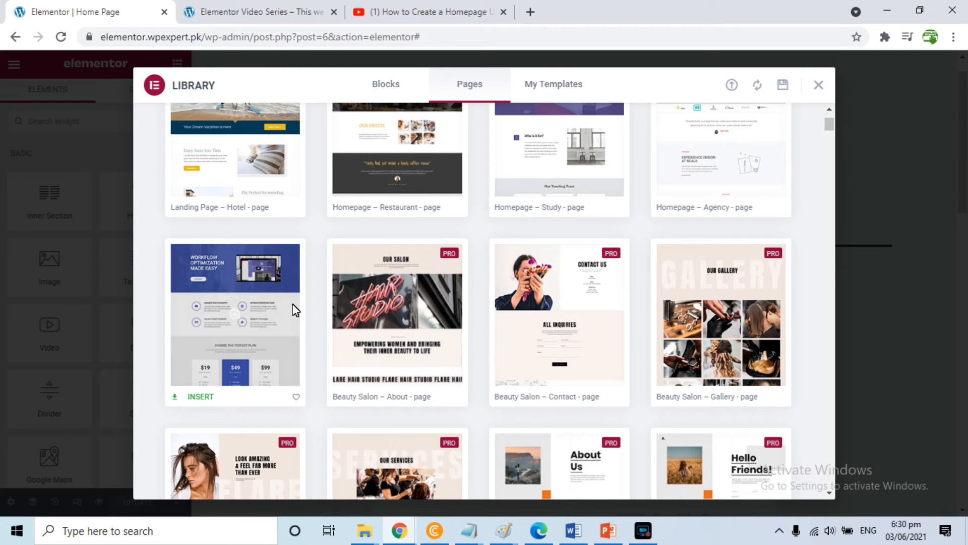
click(196, 397)
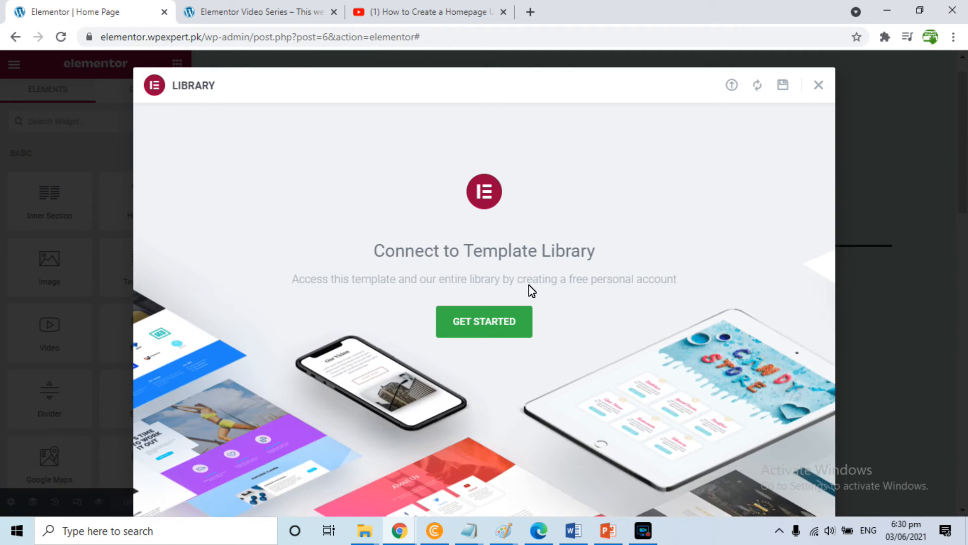
click(485, 320)
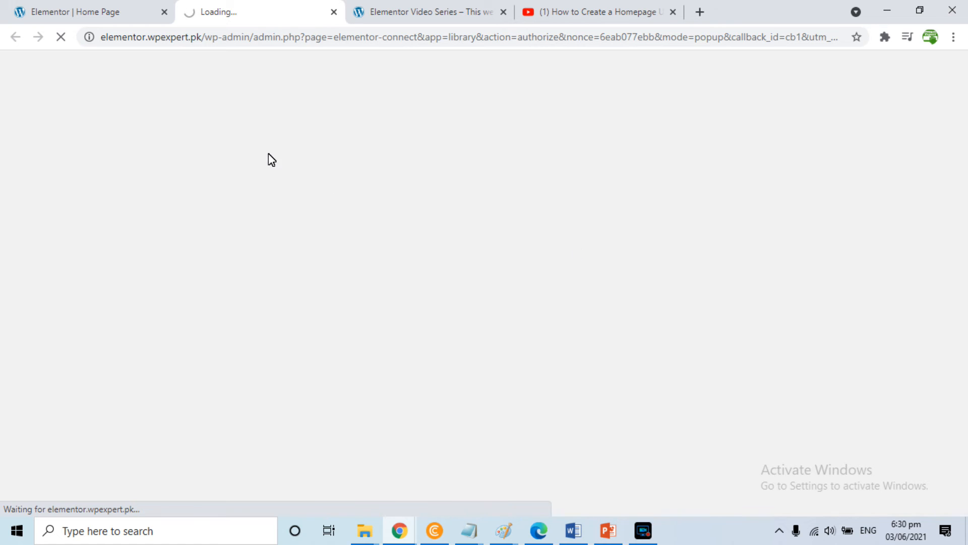
click(105, 7)
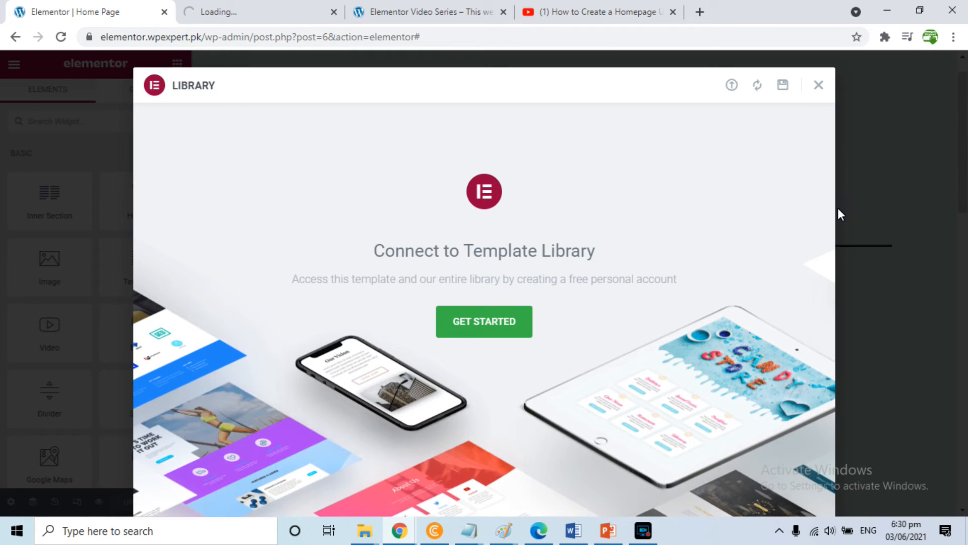
Step: Save the current page to the template library under the name "IT"
click(784, 86)
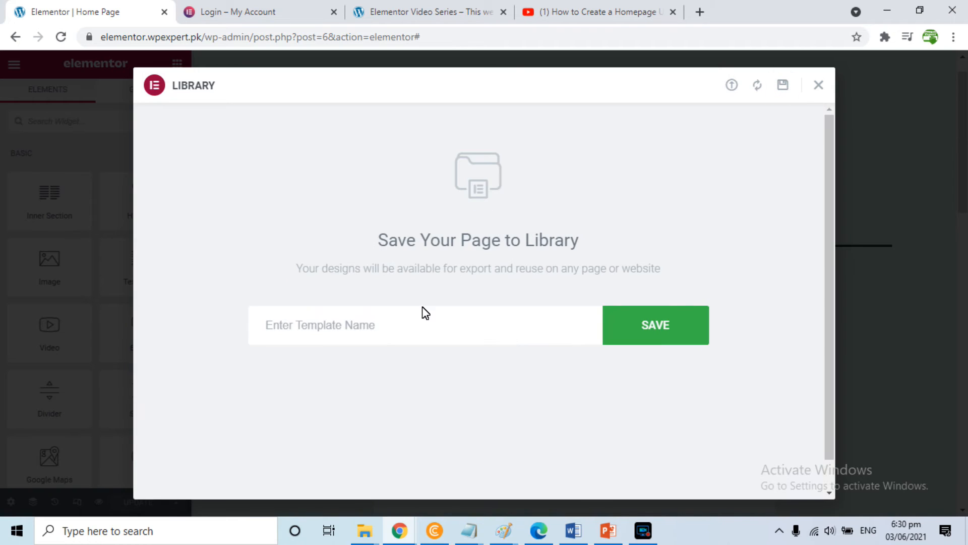
click(377, 330)
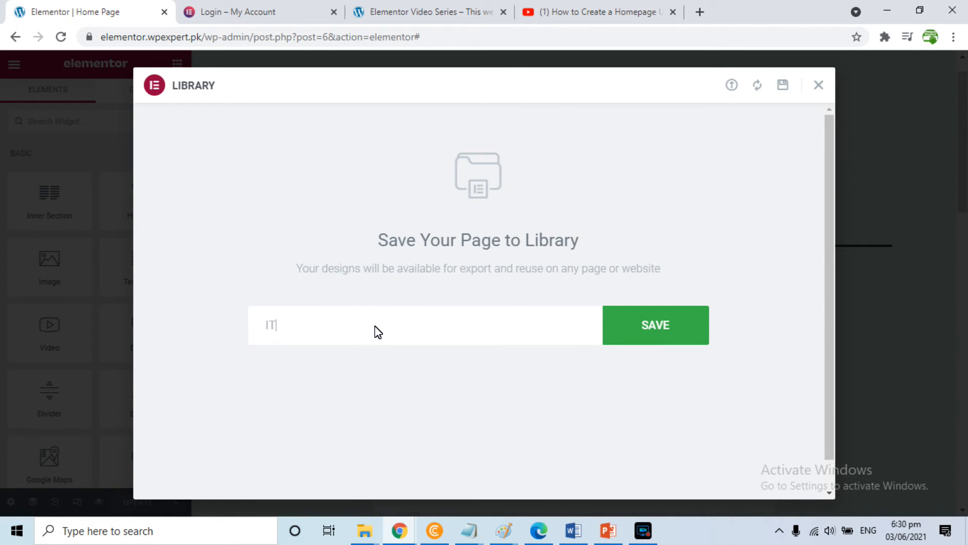
click(682, 331)
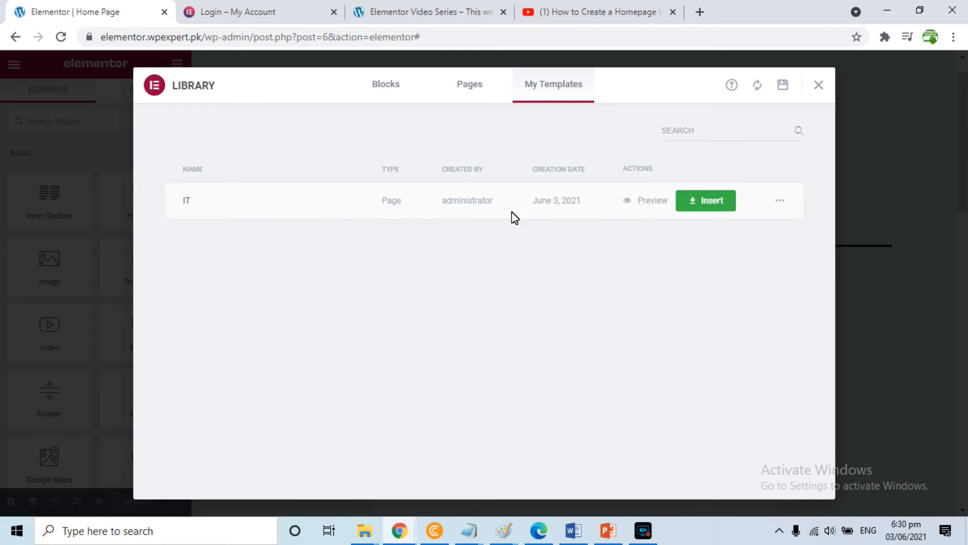
Step: Preview the saved IT template in the browser and close the unneeded account login page
click(651, 200)
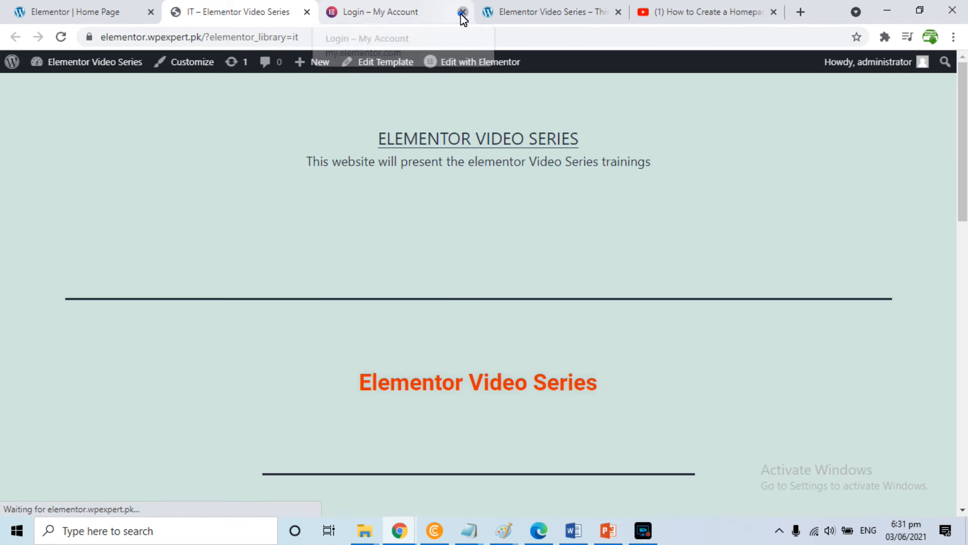
click(463, 12)
drag(960, 153, 856, 123)
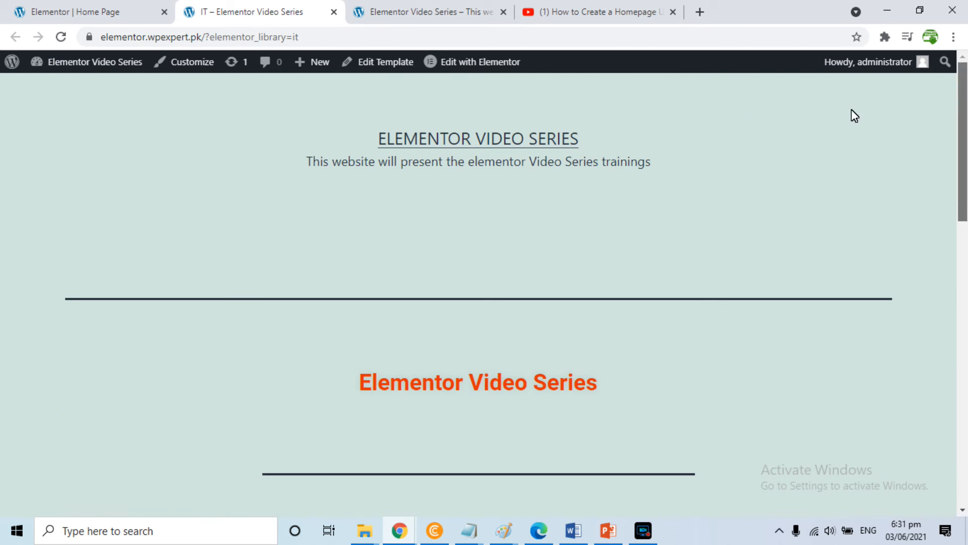
Step: Insert the saved IT template into the Home Page, importing its document settings as well
click(102, 9)
click(707, 200)
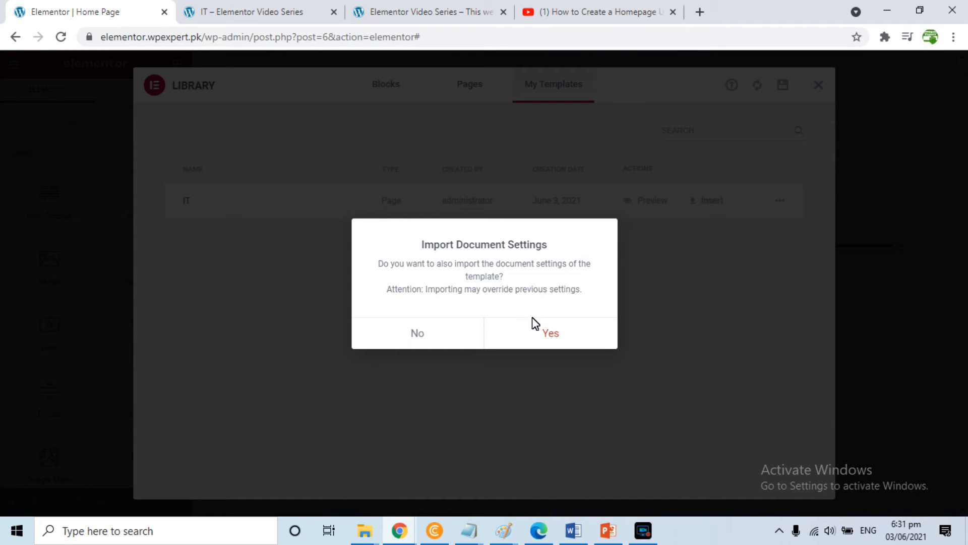
click(555, 331)
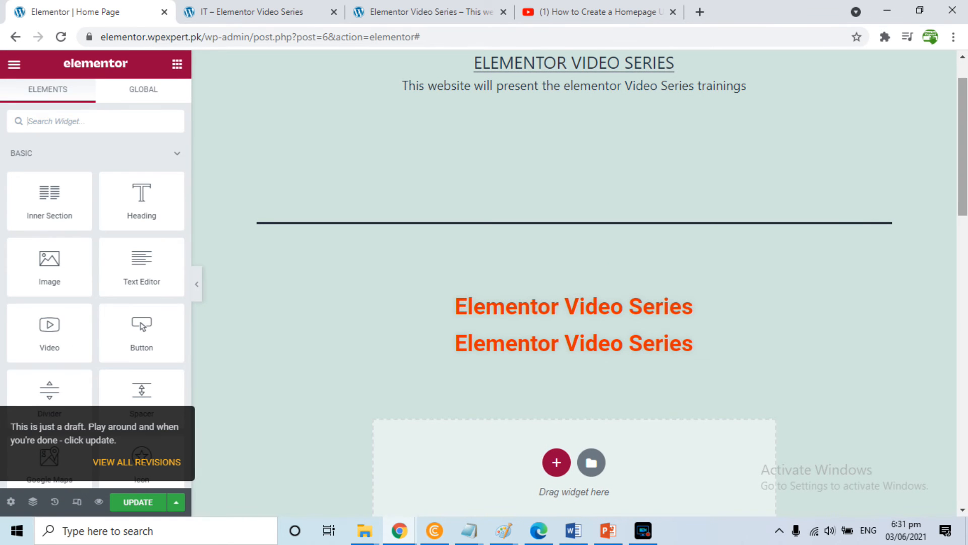
drag(964, 136, 960, 486)
scroll(867, 190, up, 15)
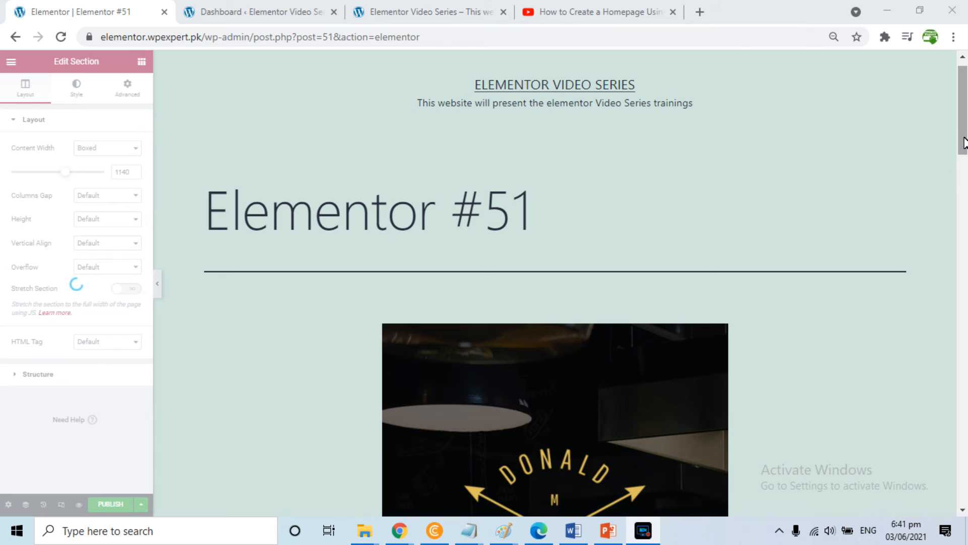
Step: Examine the restaurant template's sections on the Elementor #51 page and select the Tasty Breakfast heading for editing
scroll(960, 179, down, 3)
mouse_move(962, 179)
mouse_down()
mouse_move(949, 361)
mouse_move(966, 356)
mouse_move(964, 175)
mouse_up()
click(946, 356)
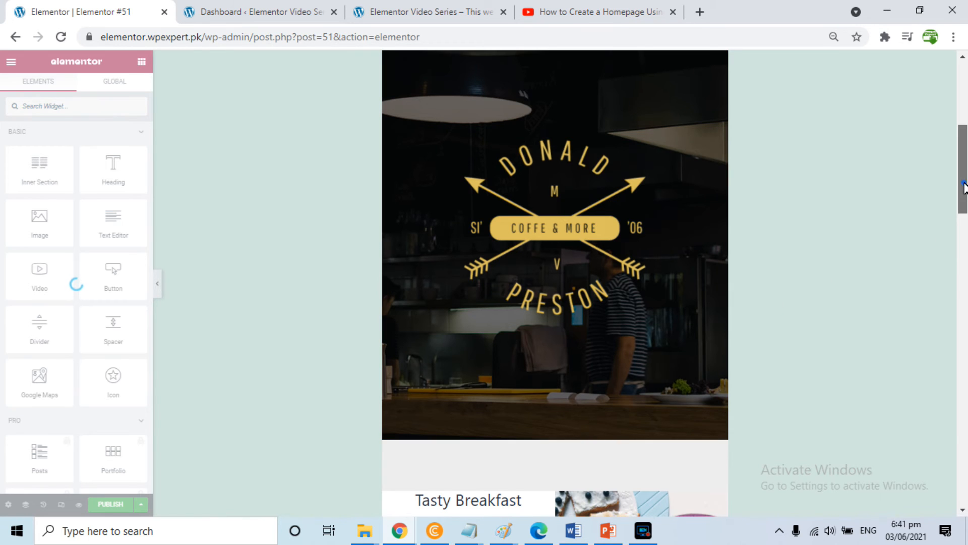
drag(964, 192, 964, 244)
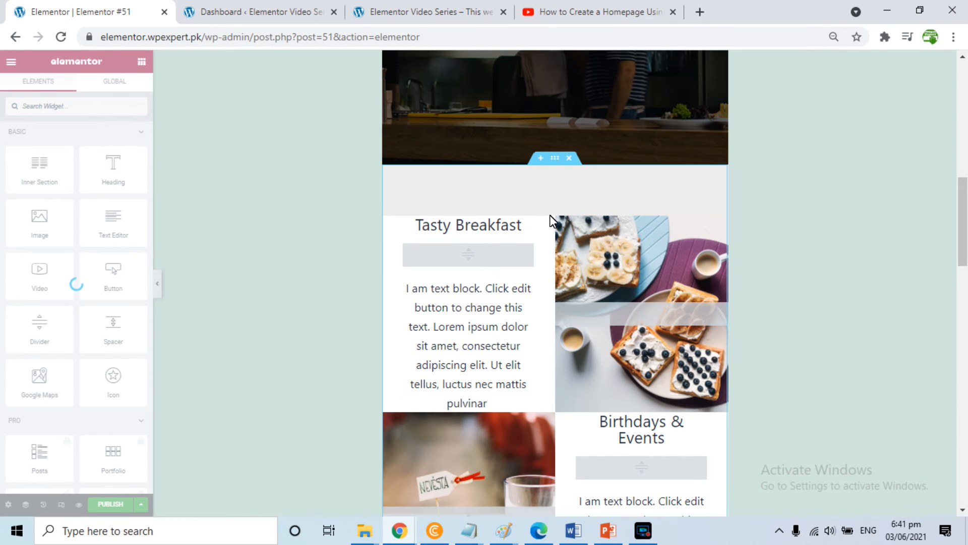
double_click(506, 225)
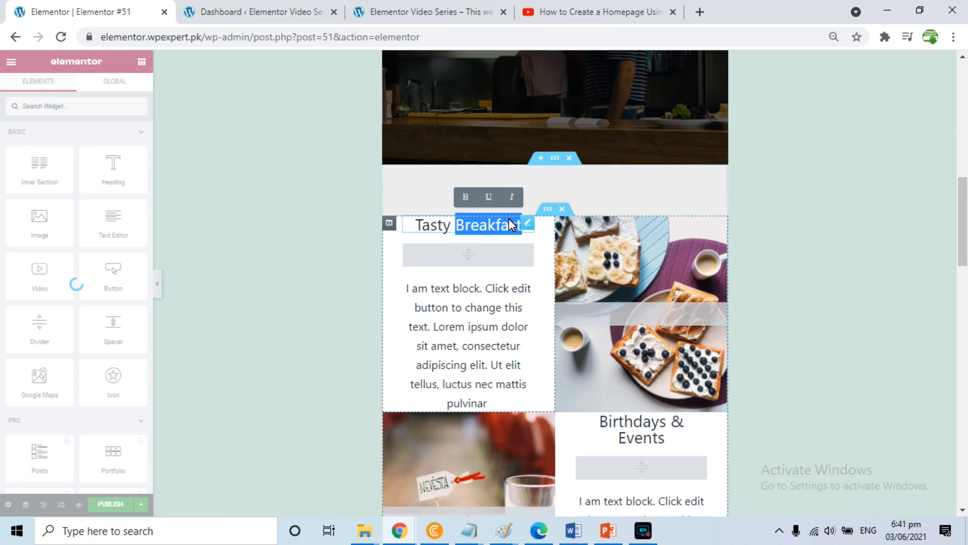
click(529, 223)
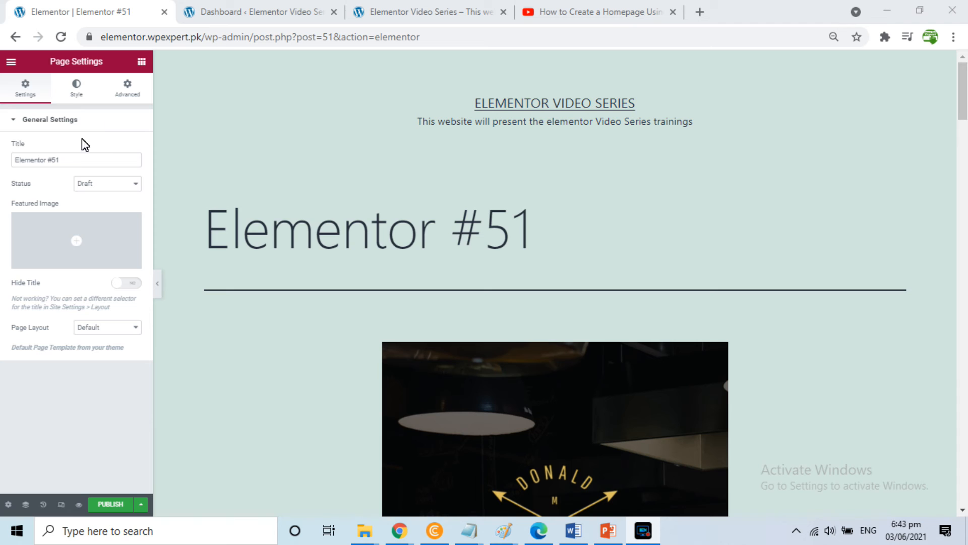
Step: Change the page title to "Coffee Shop" in the page settings
triple_click(67, 160)
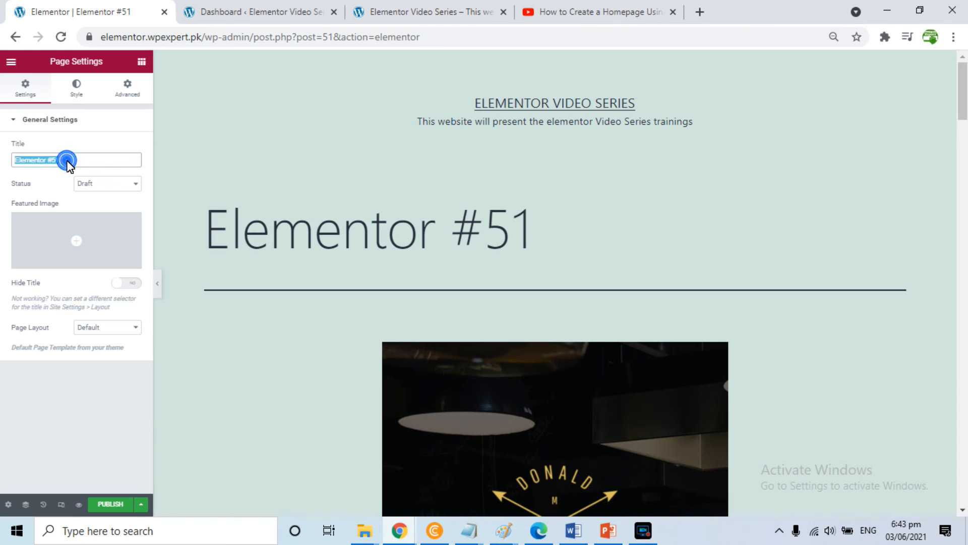
key(BackSpace)
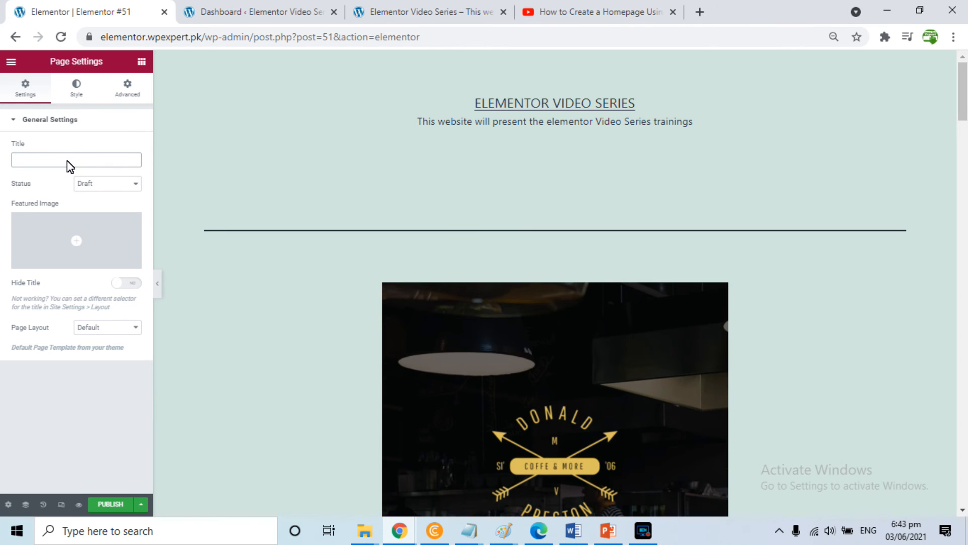
text(Coffee)
key(BackSpace)
text(e Shop)
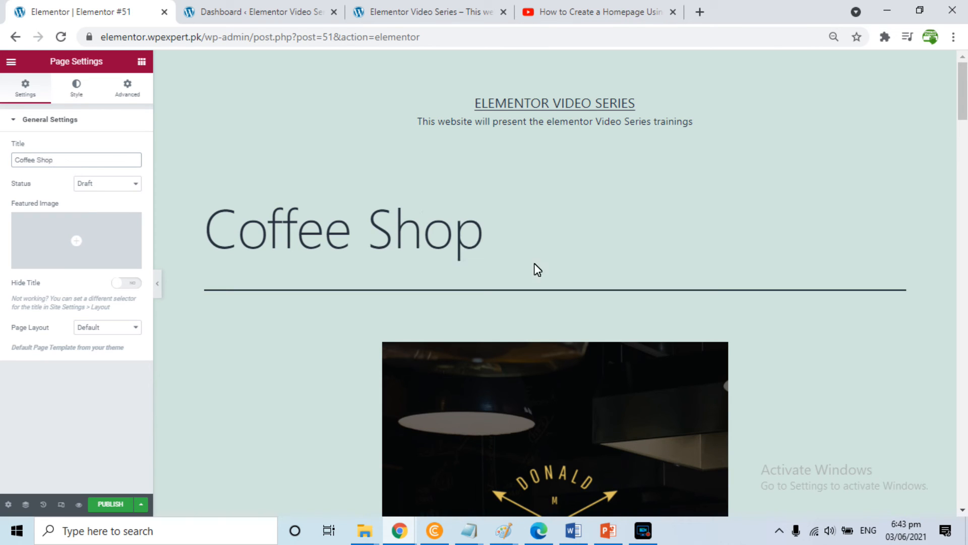
Step: Open the content settings of the Our Sweets heading and of the image gallery beside it
scroll(966, 91, down, 4)
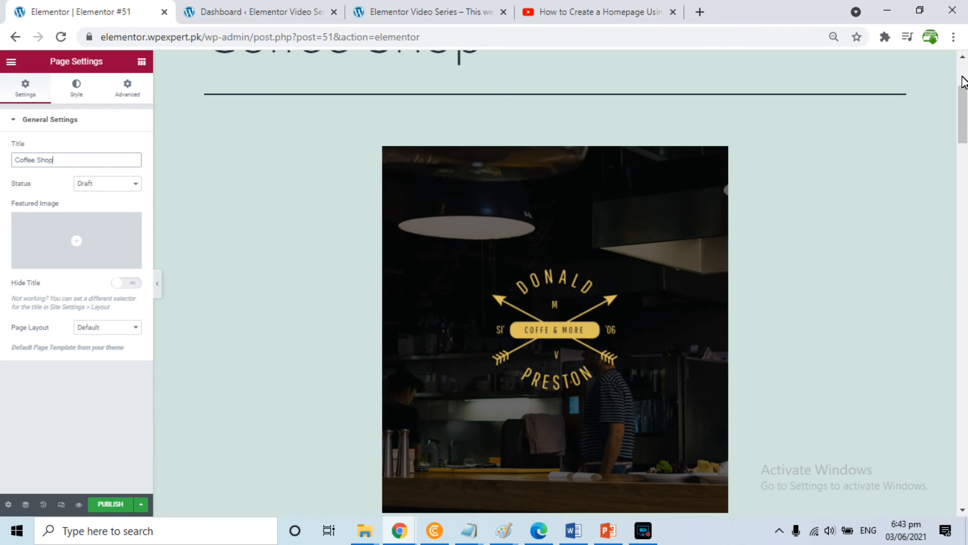
drag(963, 101, 964, 139)
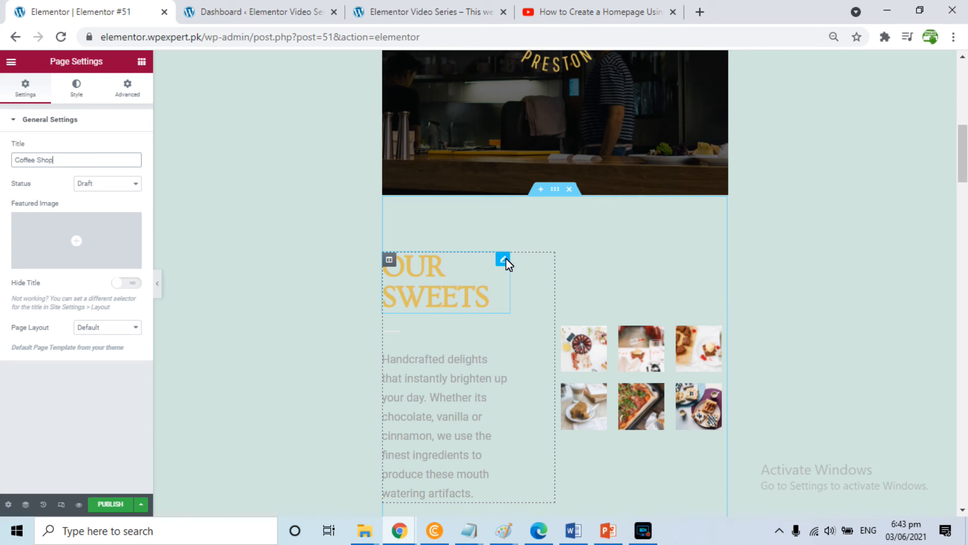
click(505, 259)
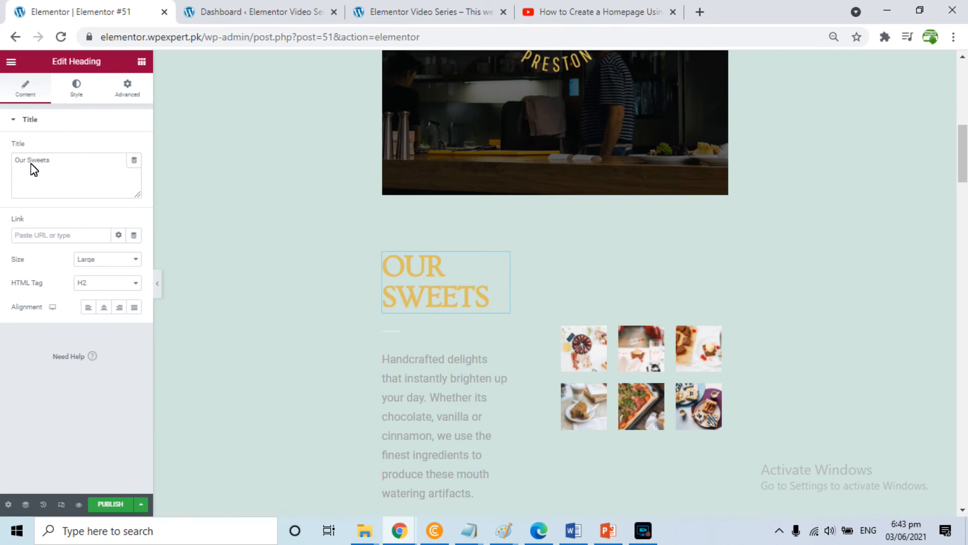
click(56, 168)
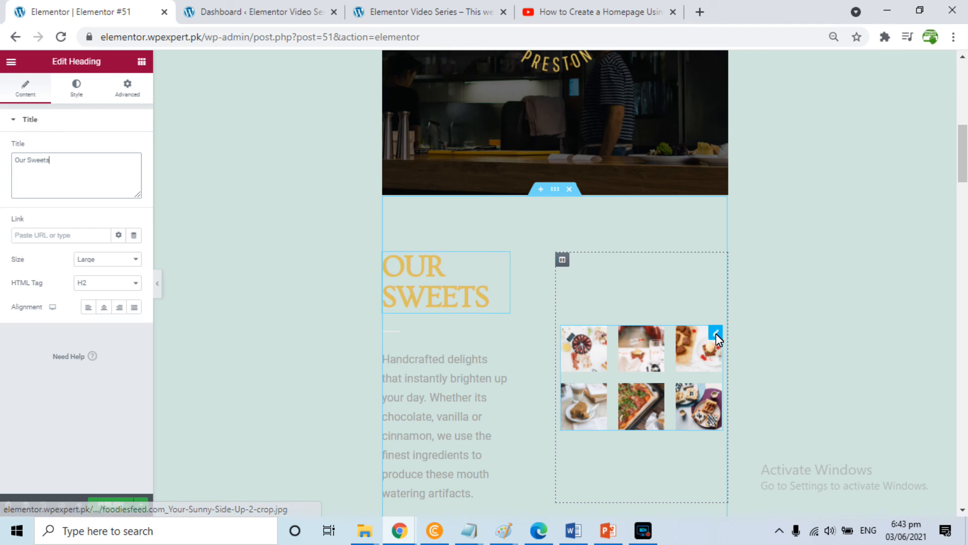
click(695, 354)
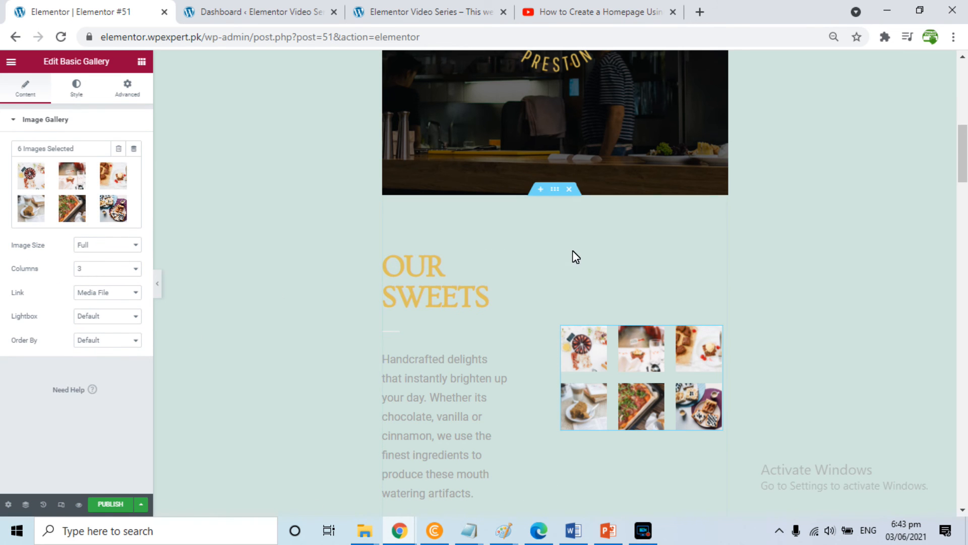
Step: Open the content settings of the Tasty Breakfast heading, its text block and the spacer over the neighbouring food image
drag(964, 168, 963, 257)
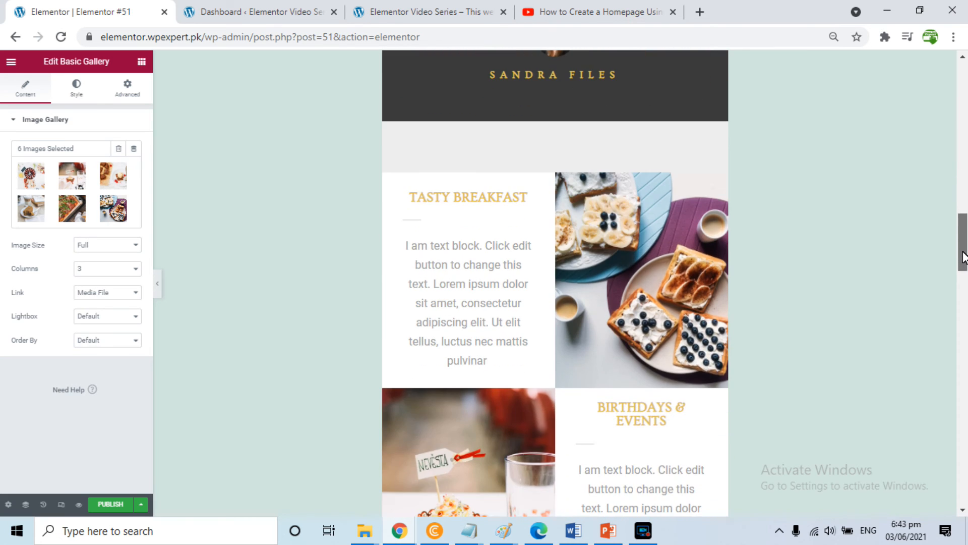
click(475, 199)
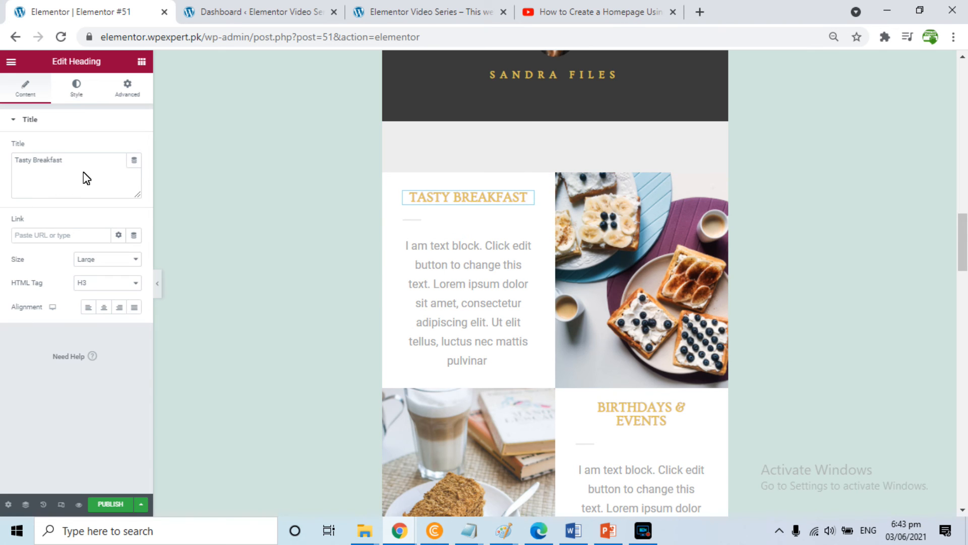
click(467, 274)
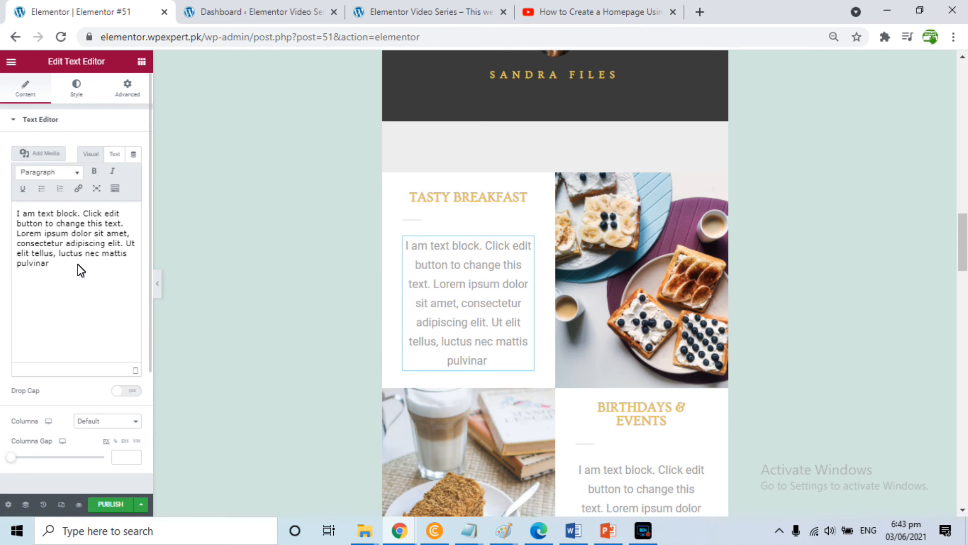
click(663, 271)
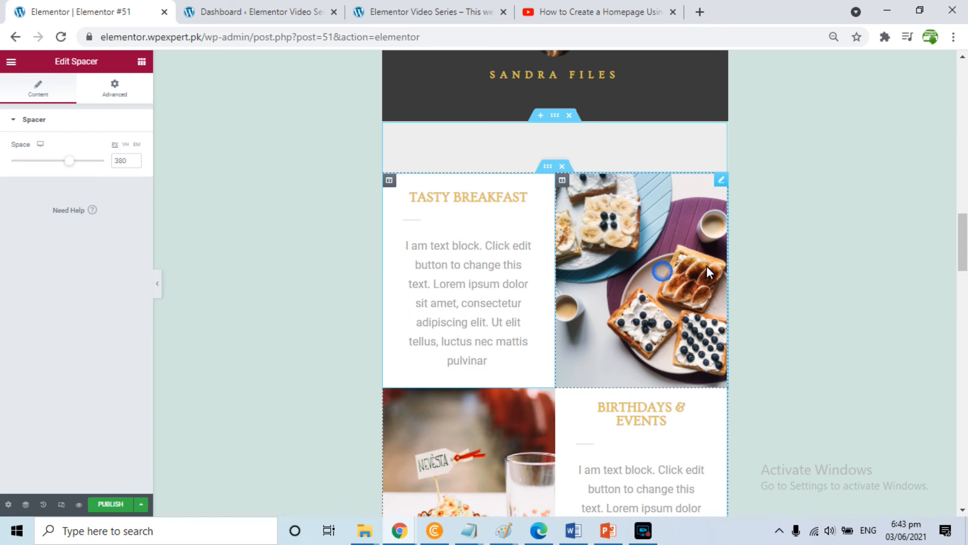
Step: Publish the Coffee Shop page and look over its sections down to the end of the page in the editor
drag(963, 248, 953, 86)
click(113, 502)
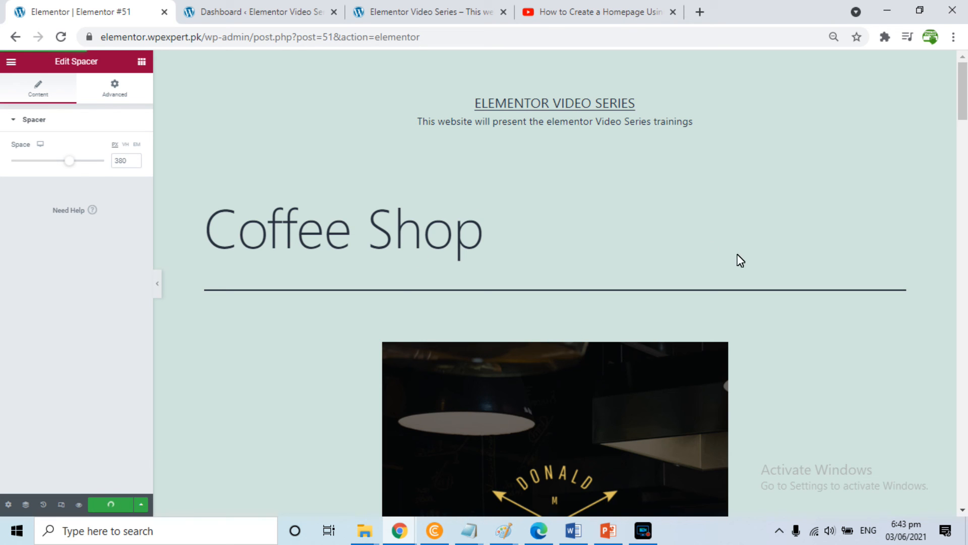
drag(963, 103, 962, 442)
scroll(528, 268, up, 3)
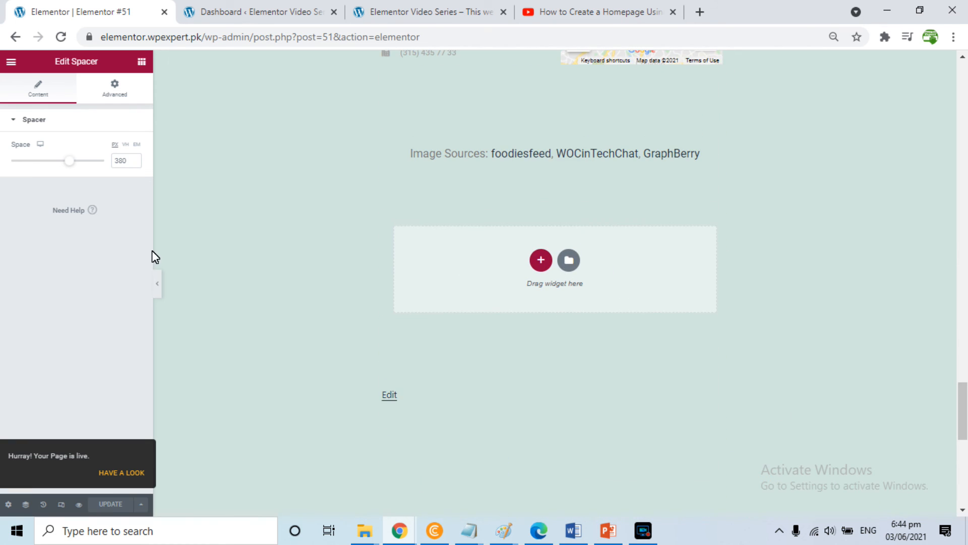
click(203, 238)
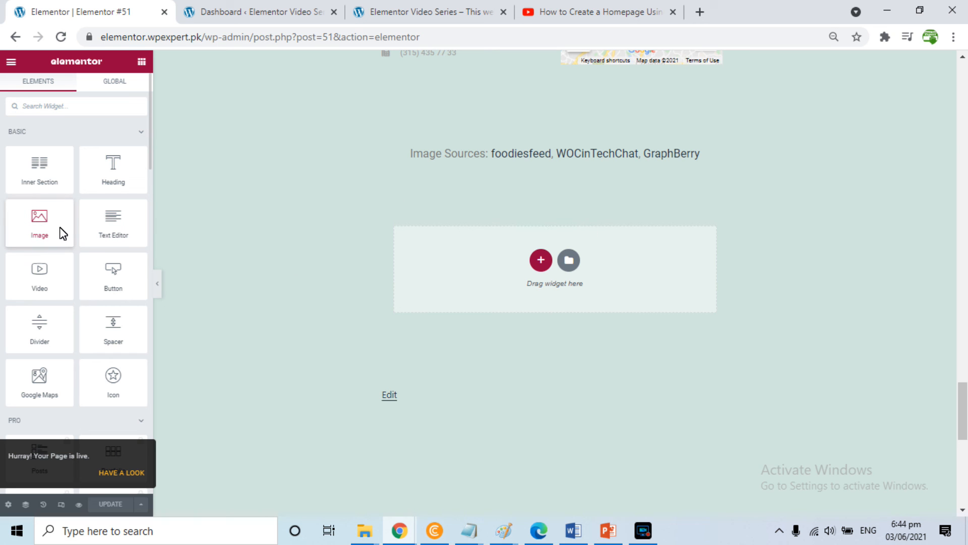
drag(962, 401, 959, 209)
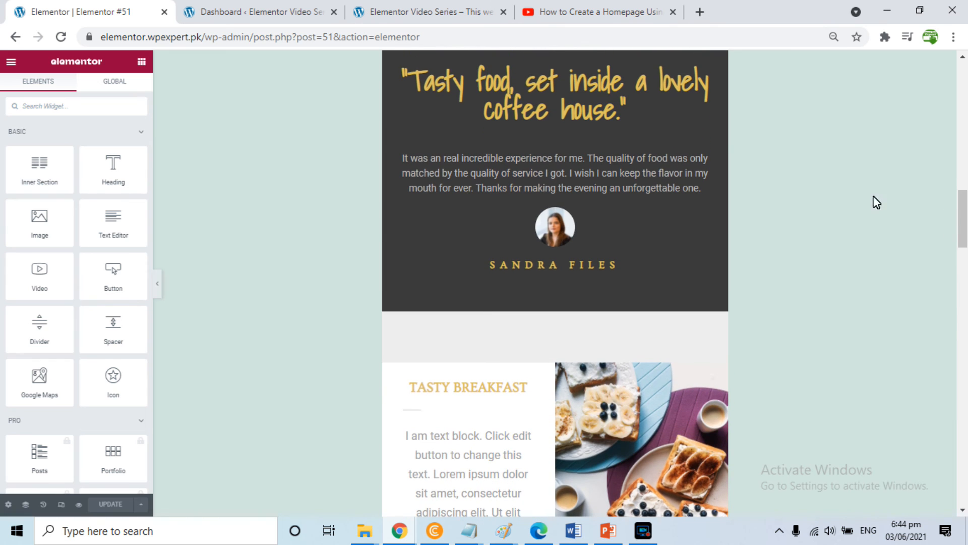
Step: Reload the site's front page, and set Coffee Shop as the static homepage in WordPress's Reading settings, saving the change
click(380, 9)
click(61, 36)
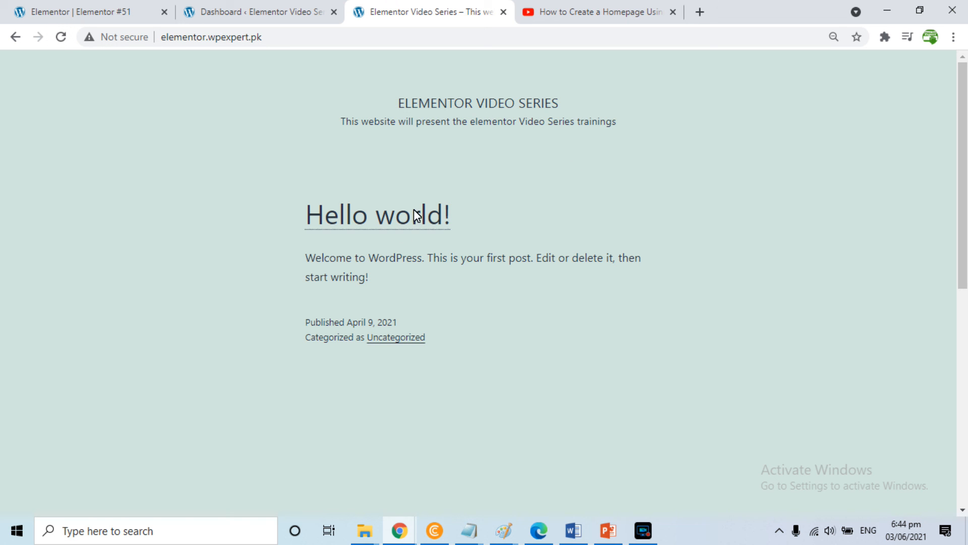
click(263, 6)
mouse_move(63, 280)
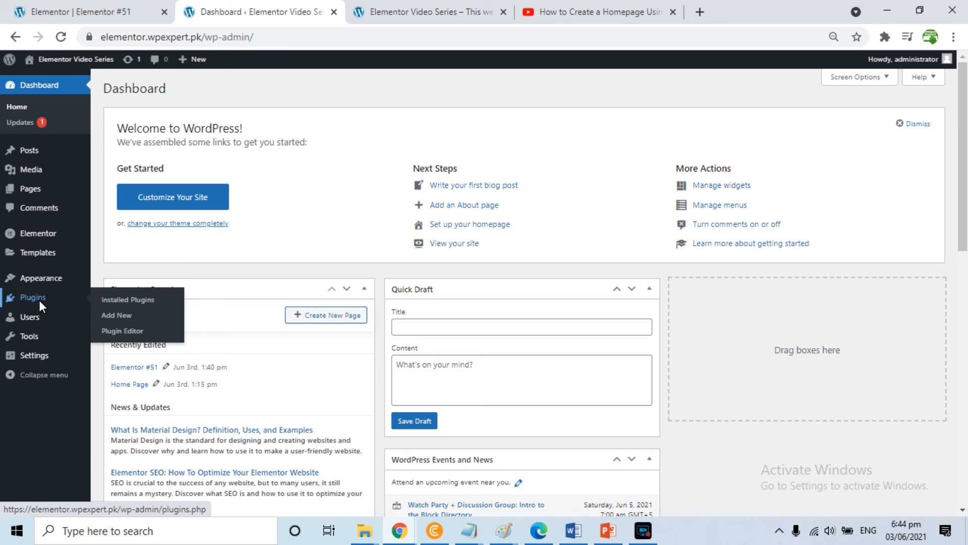
mouse_move(32, 356)
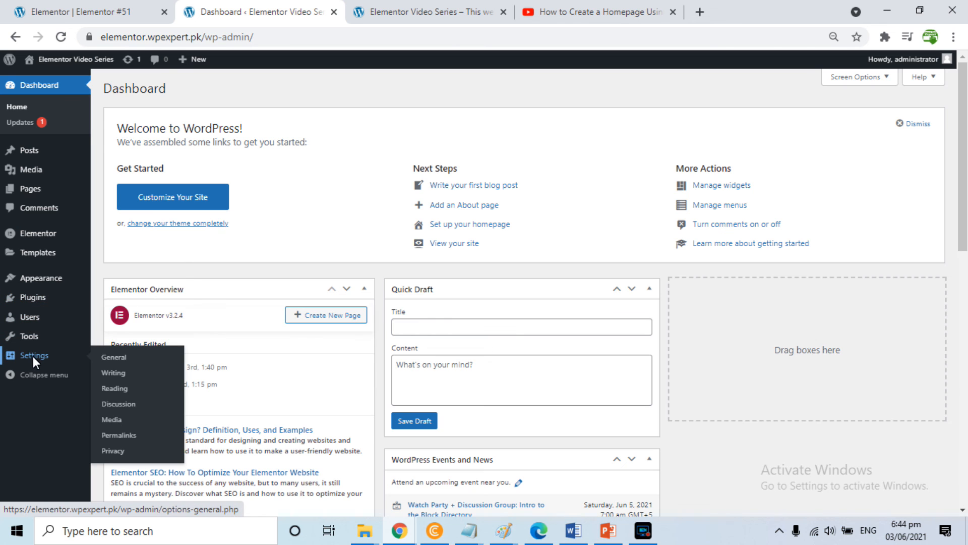
click(119, 386)
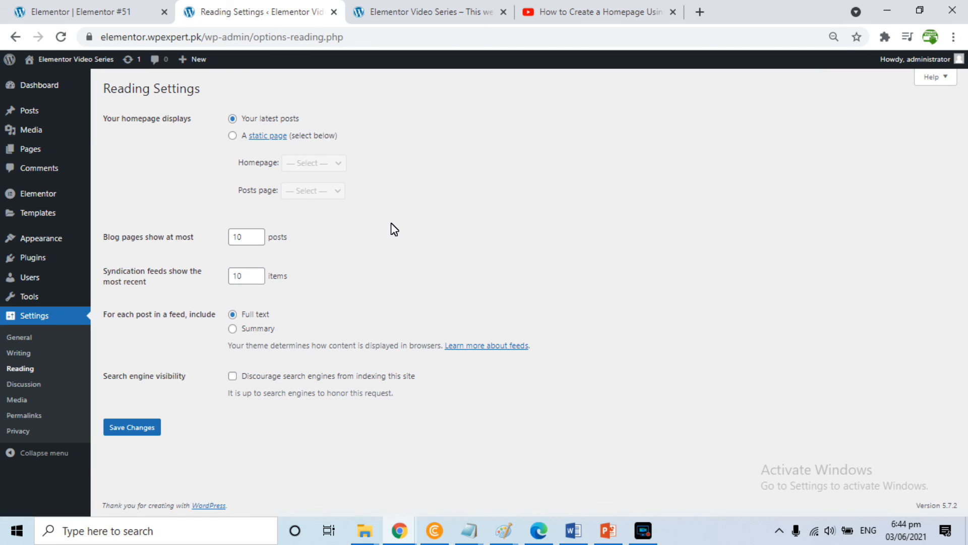
click(233, 136)
click(301, 159)
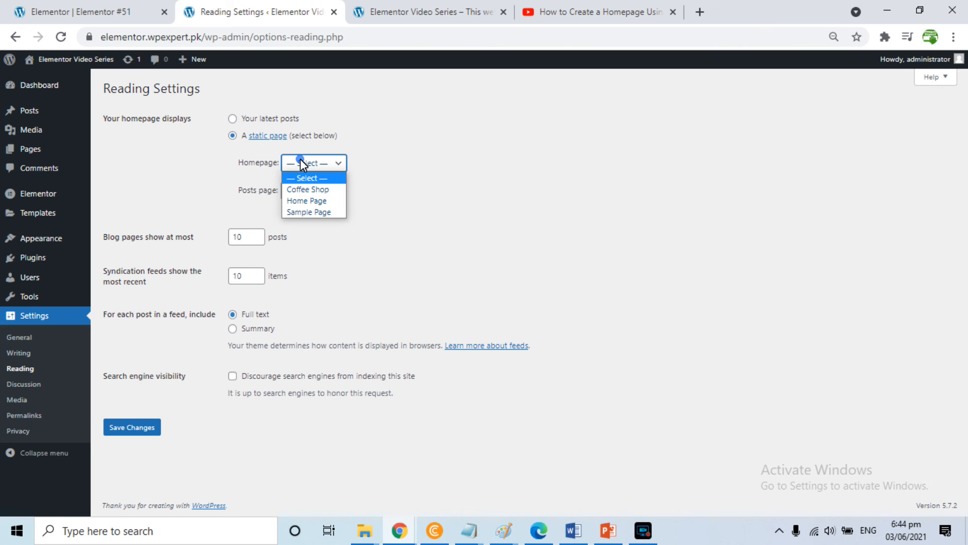
click(307, 191)
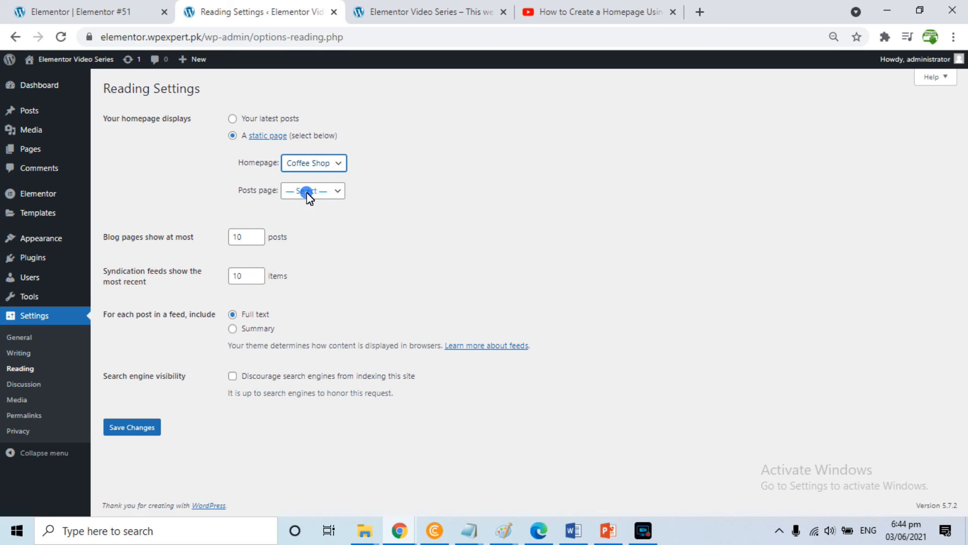
click(136, 426)
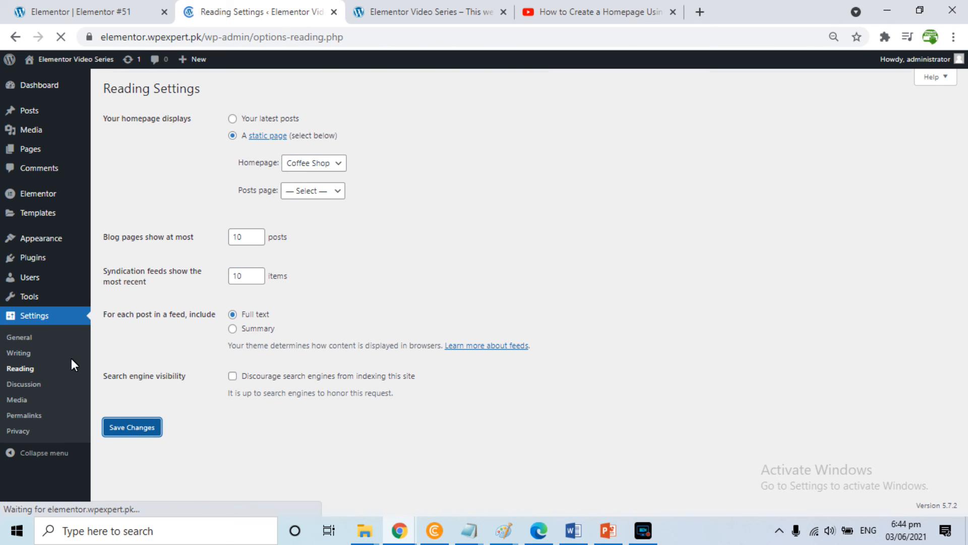
Step: Reload the live site's front page and review the Coffee Shop homepage's sections
click(480, 8)
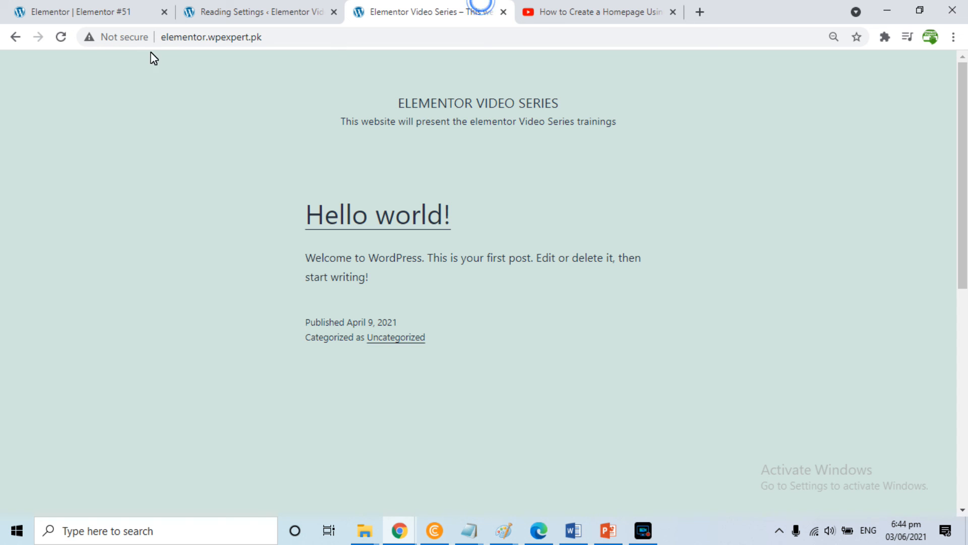
click(61, 37)
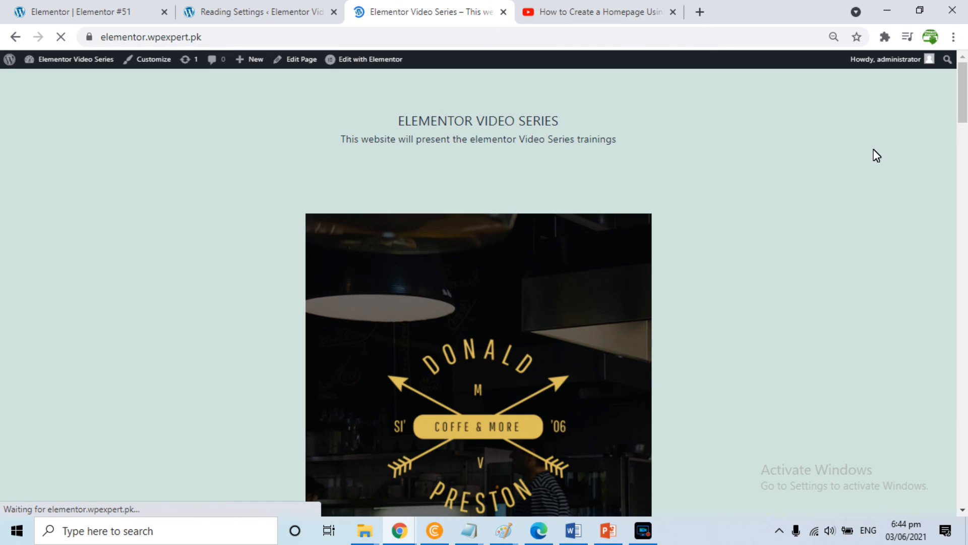
drag(964, 104, 962, 298)
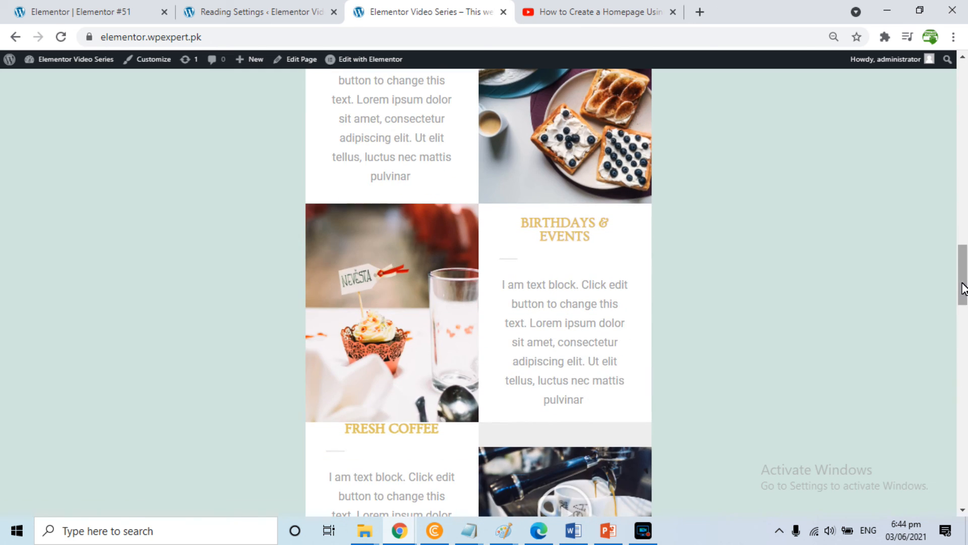
drag(962, 277, 869, 86)
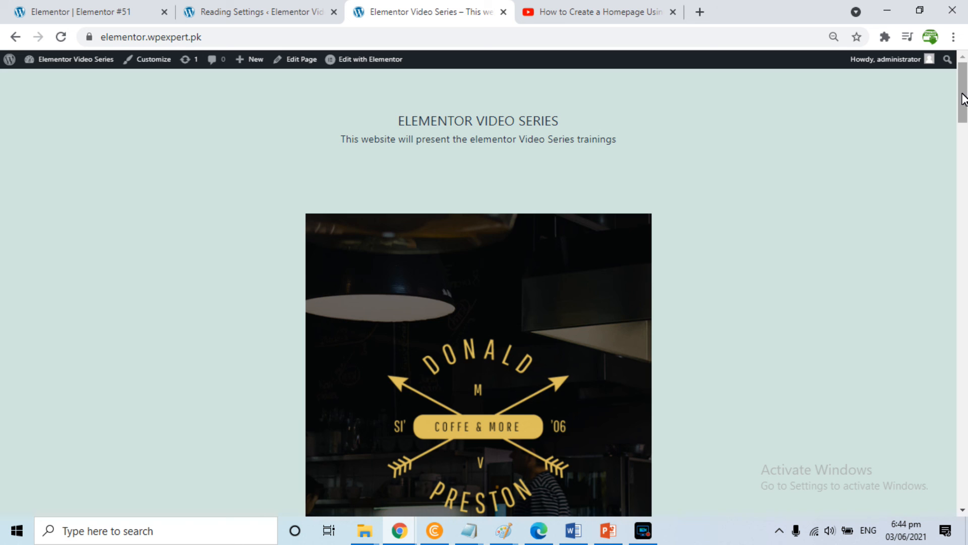
Step: Revisit the saved Reading settings and the Coffee Shop page in the editor, and return to the live front page
click(218, 10)
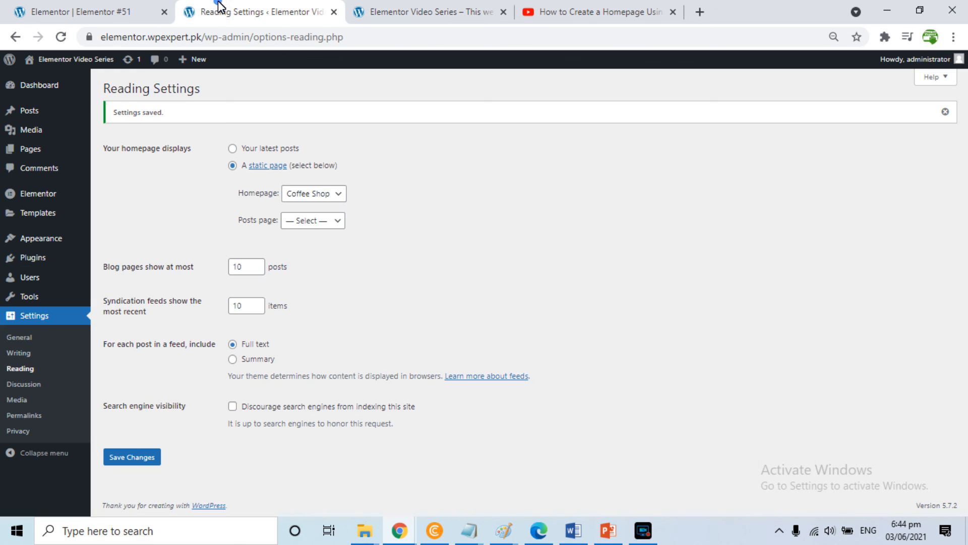
click(132, 7)
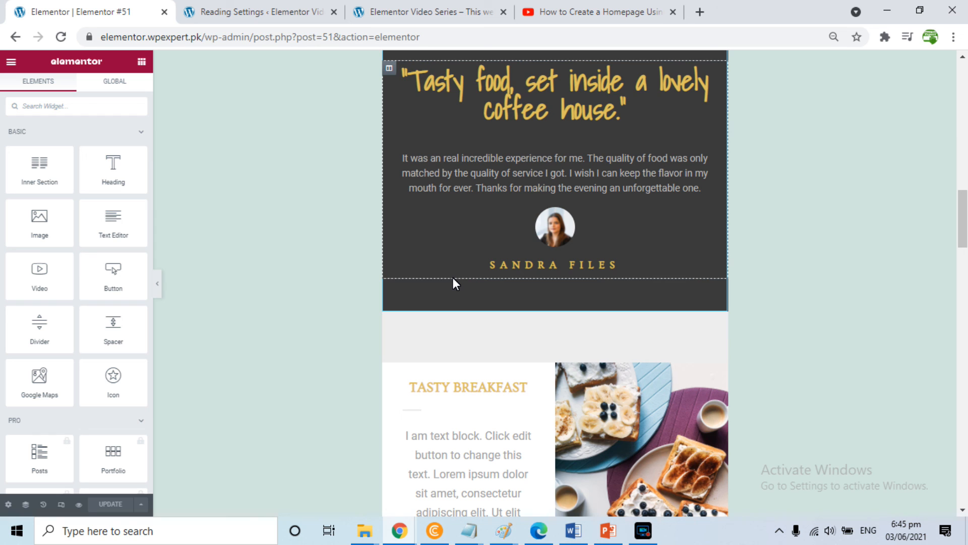
click(460, 11)
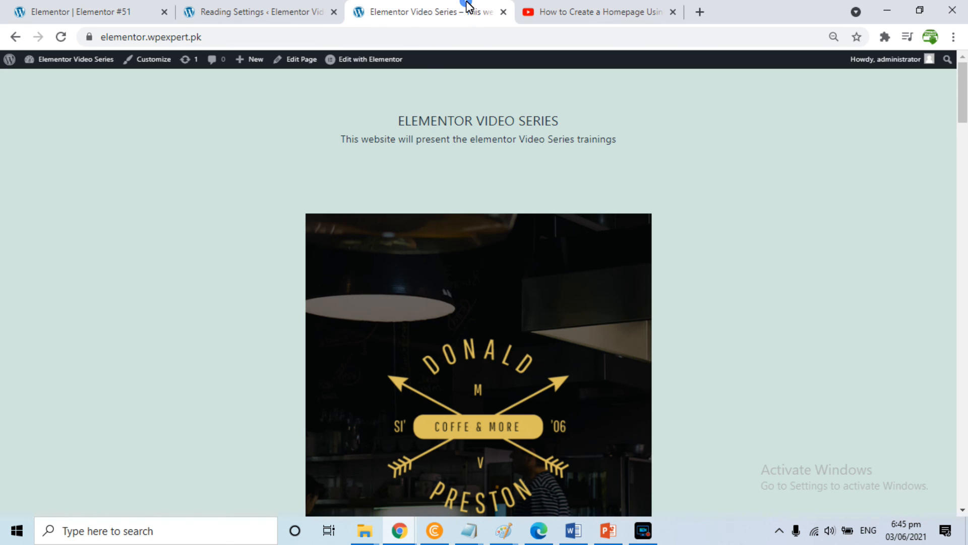